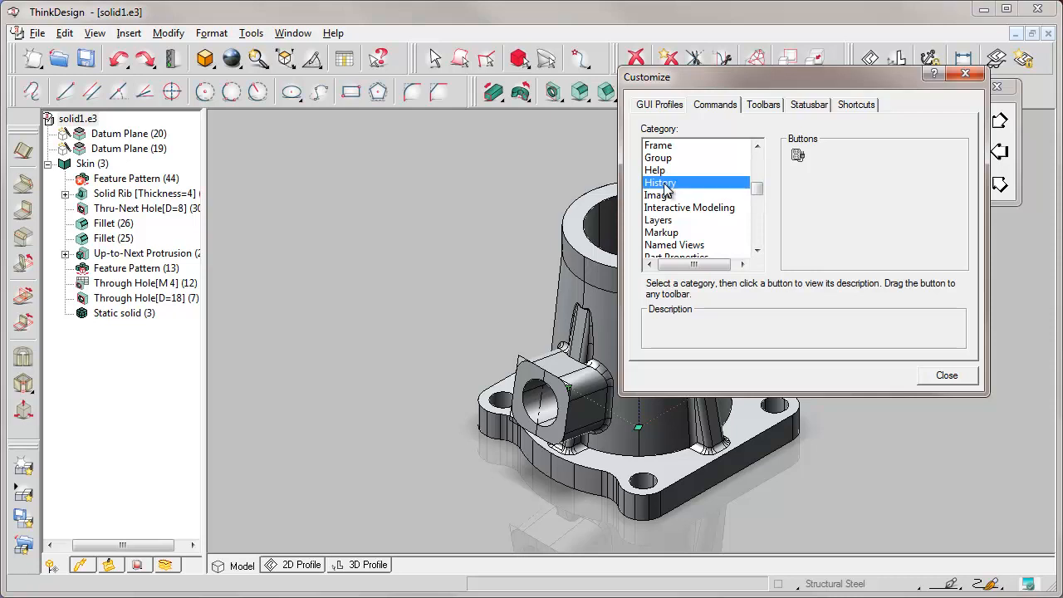
Step: Add the Roll back and Roll forward commands from the History category to the toolbar and close the customization
drag(797, 155, 163, 70)
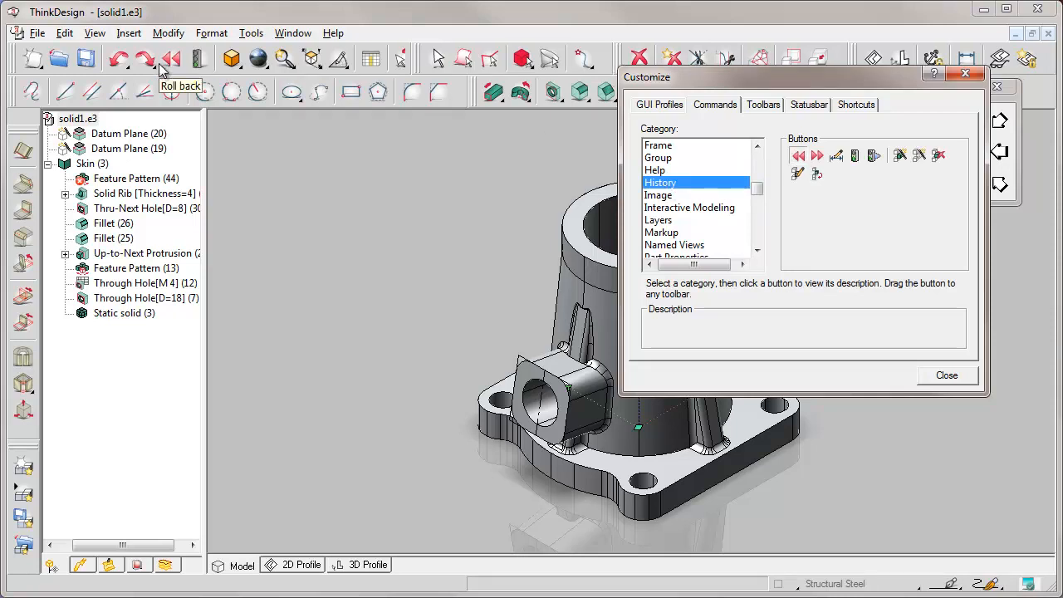
drag(817, 155, 212, 68)
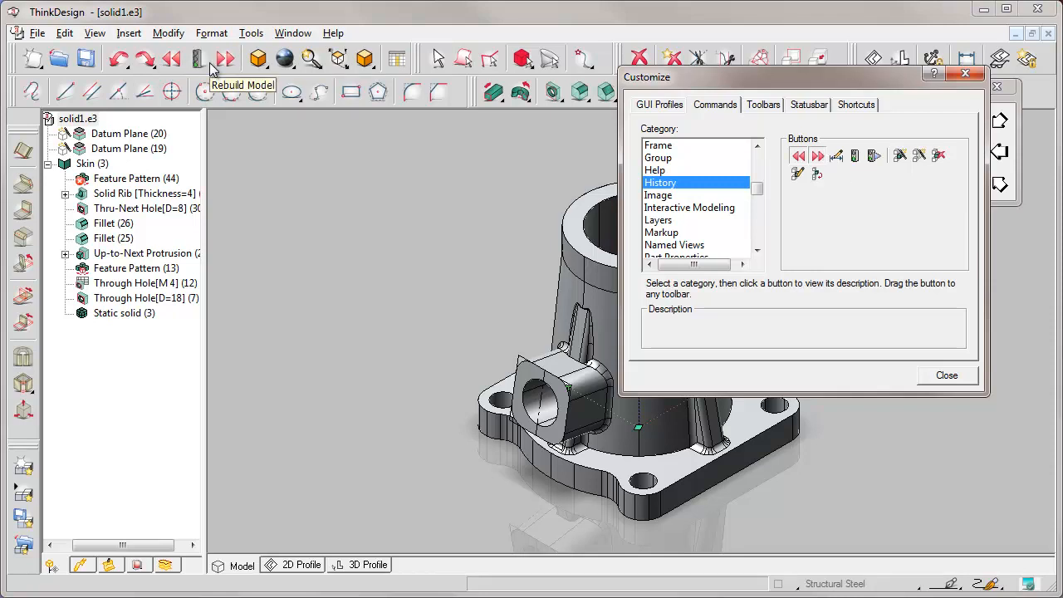
click(948, 375)
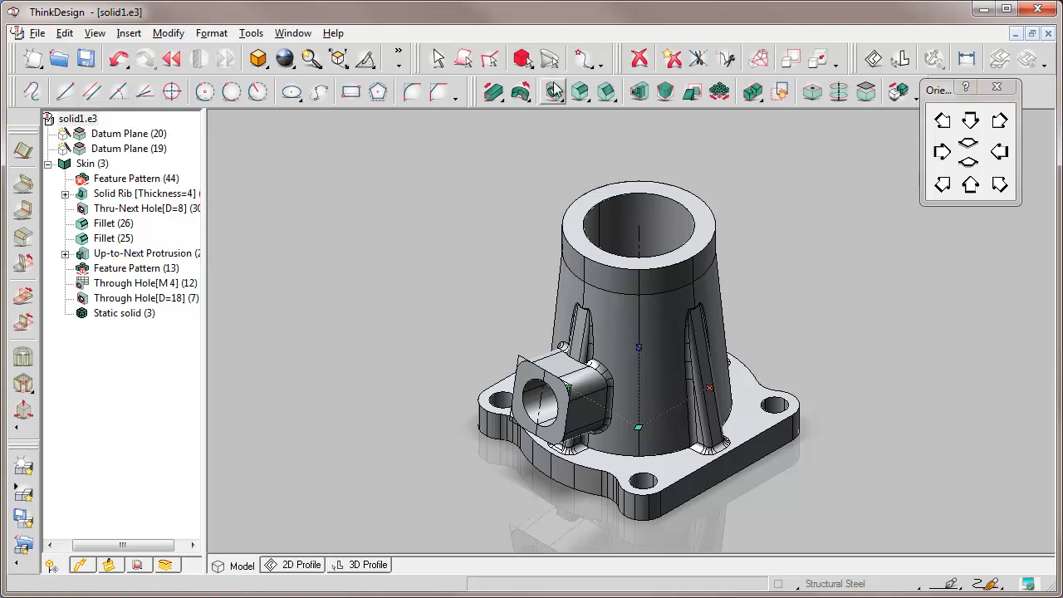
Step: Roll the model back one step in history, inspect the ribs around the body, and roll forward again
click(522, 59)
click(532, 81)
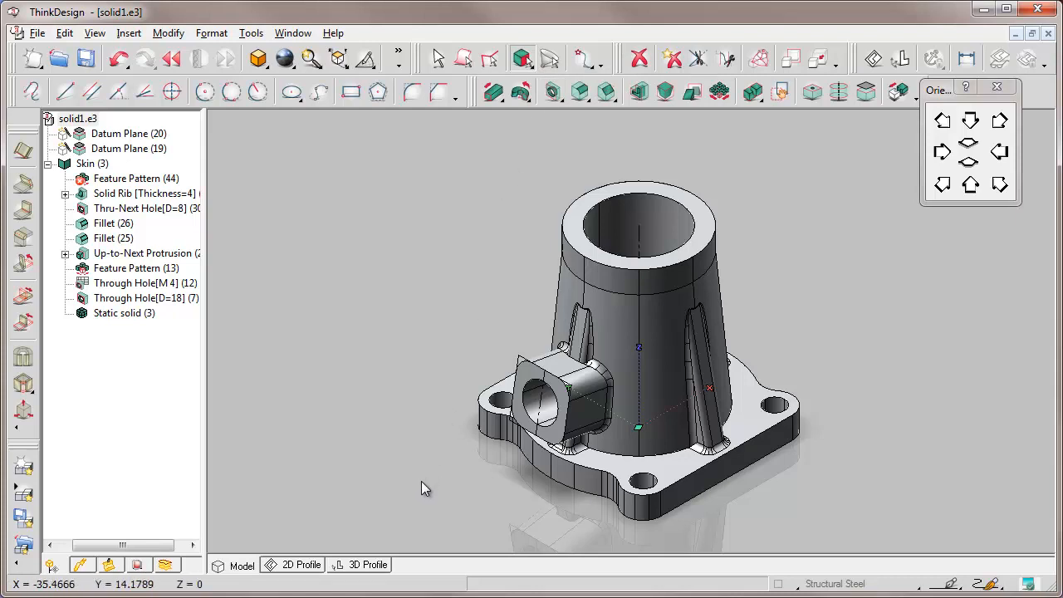
middle_drag(421, 482, 473, 458)
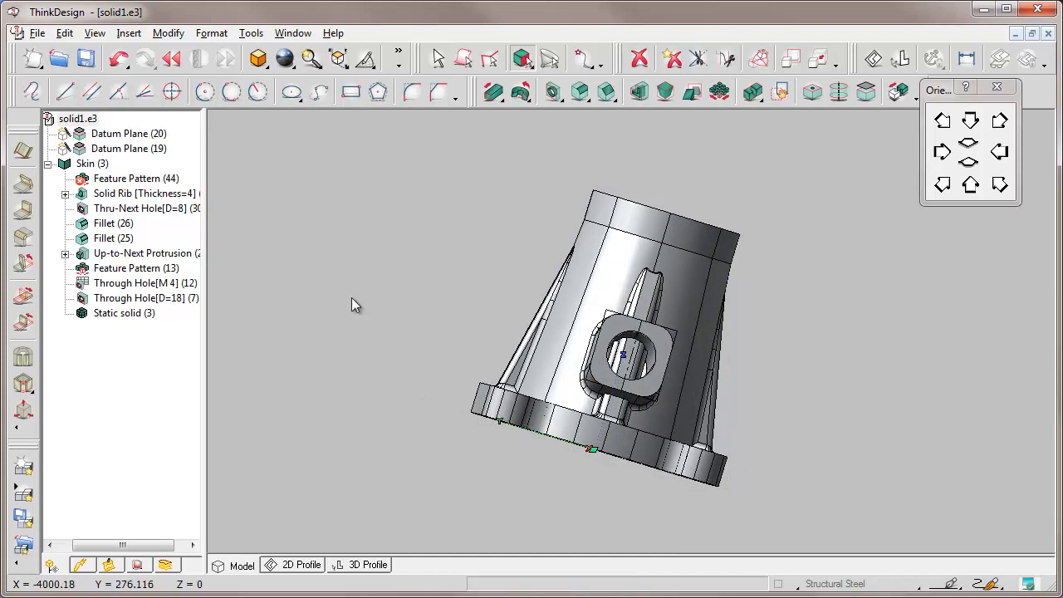
click(171, 59)
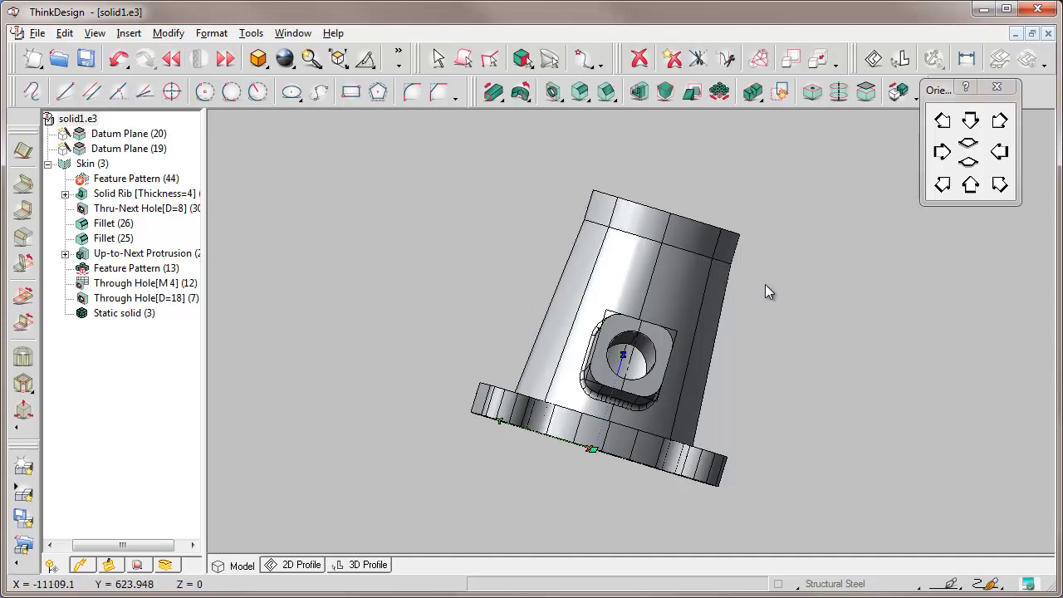
middle_drag(766, 285, 736, 343)
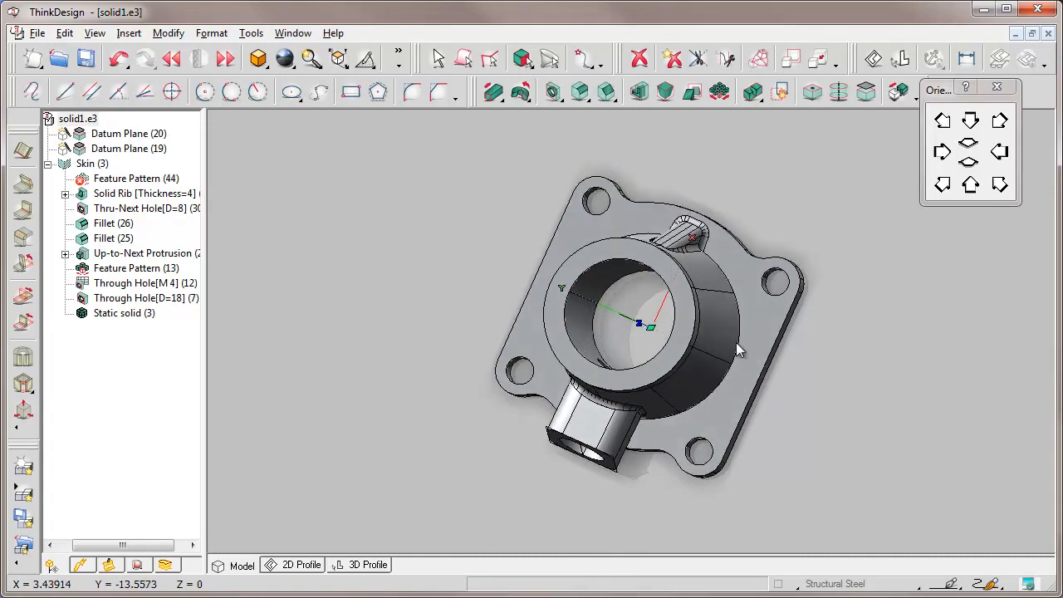
click(225, 60)
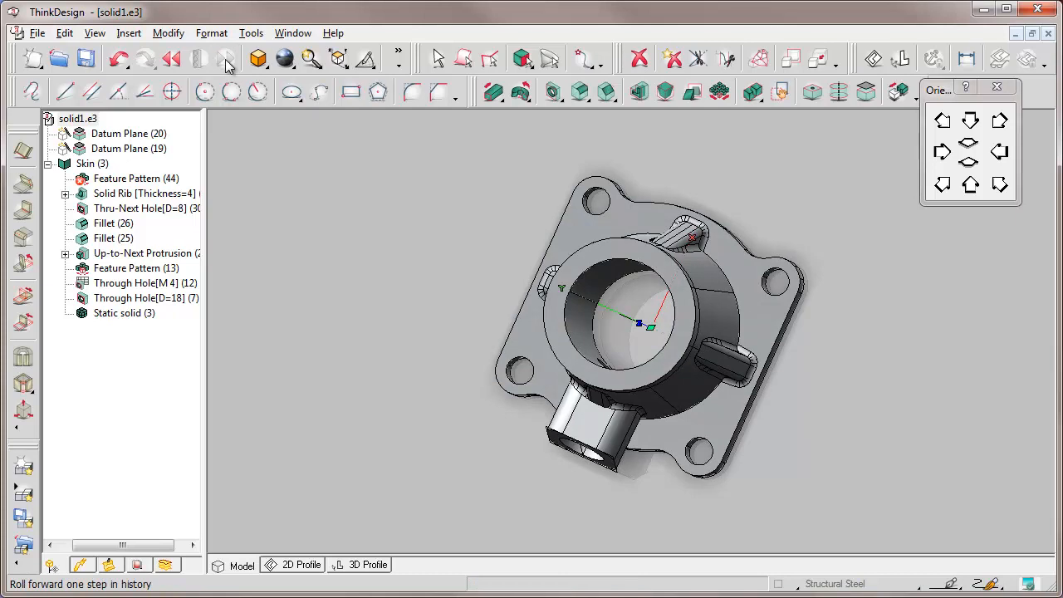
click(942, 185)
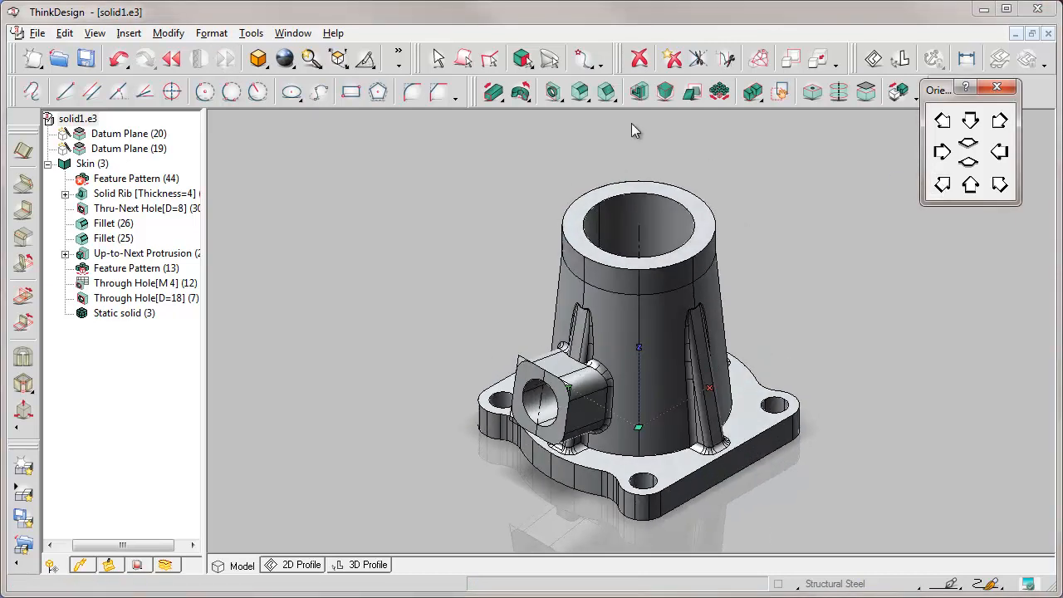
Step: Reorder the side boss's through-next hole to follow the rib Feature Pattern (44) and rebuild, checking the order by rolling back and forward
click(169, 34)
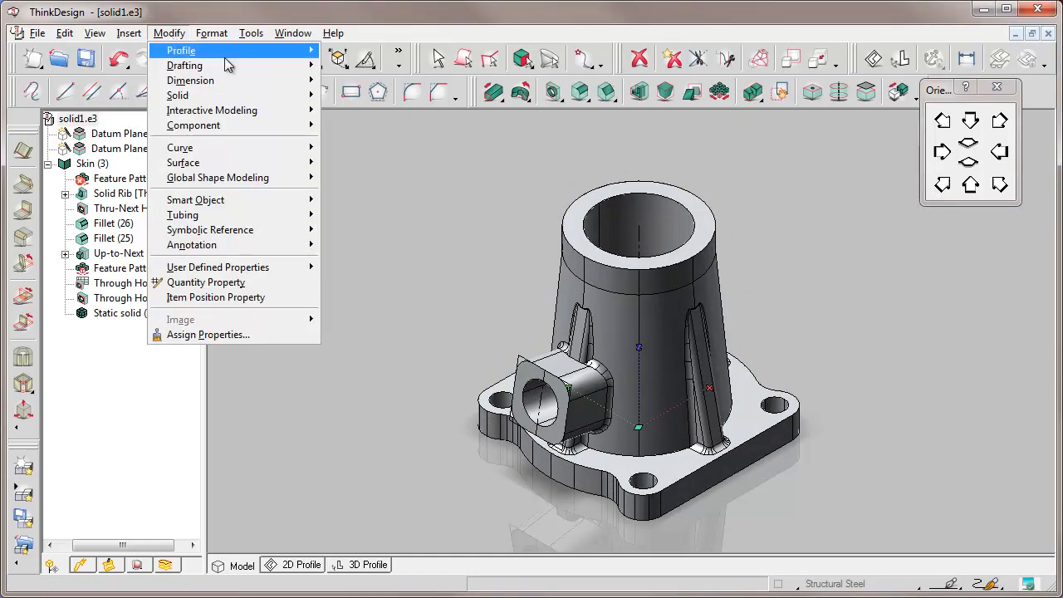
mouse_move(309, 97)
click(346, 141)
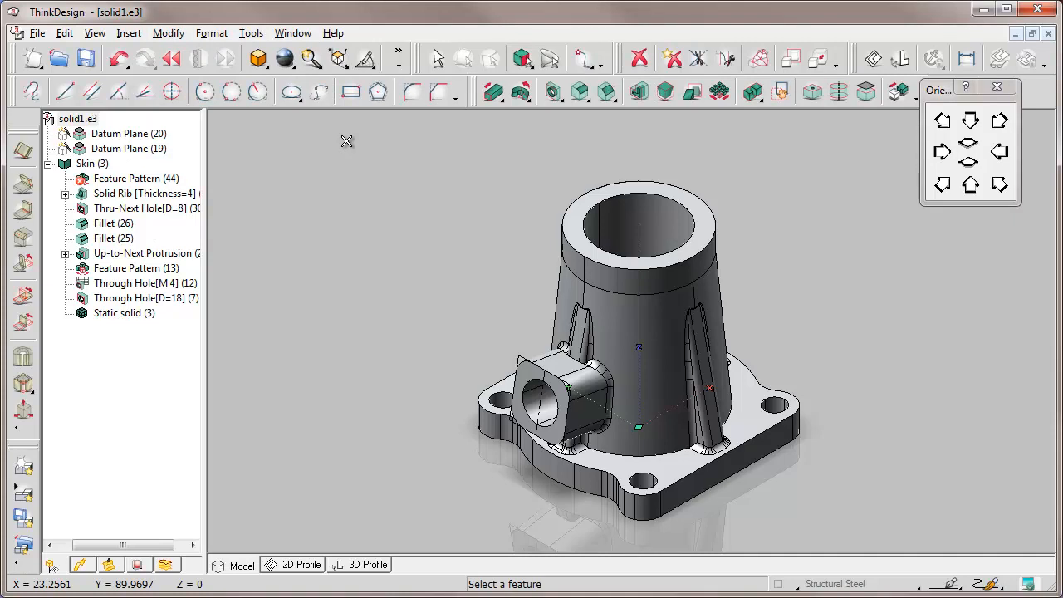
click(531, 417)
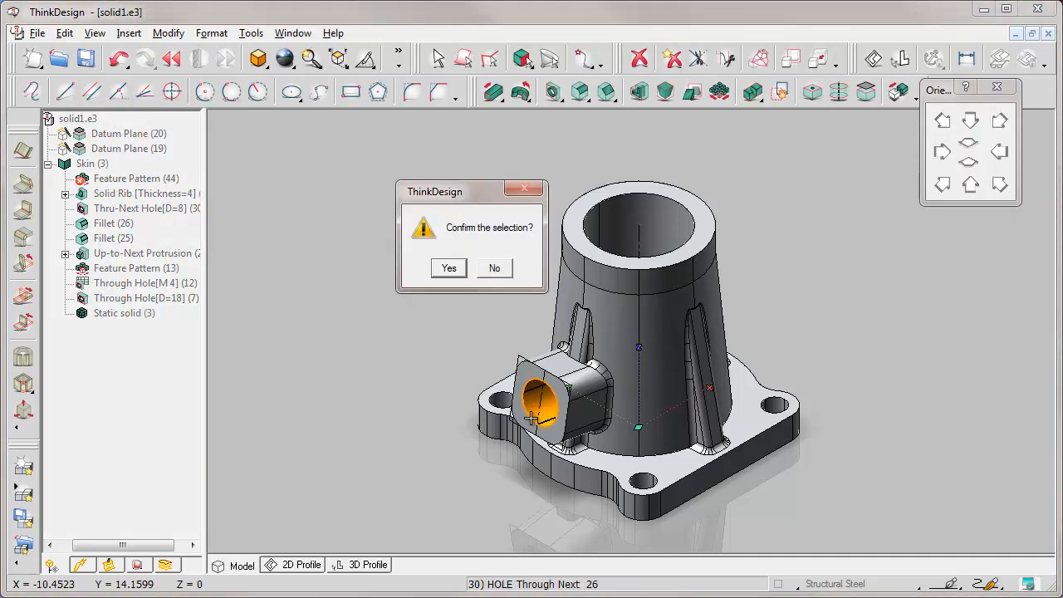
click(447, 266)
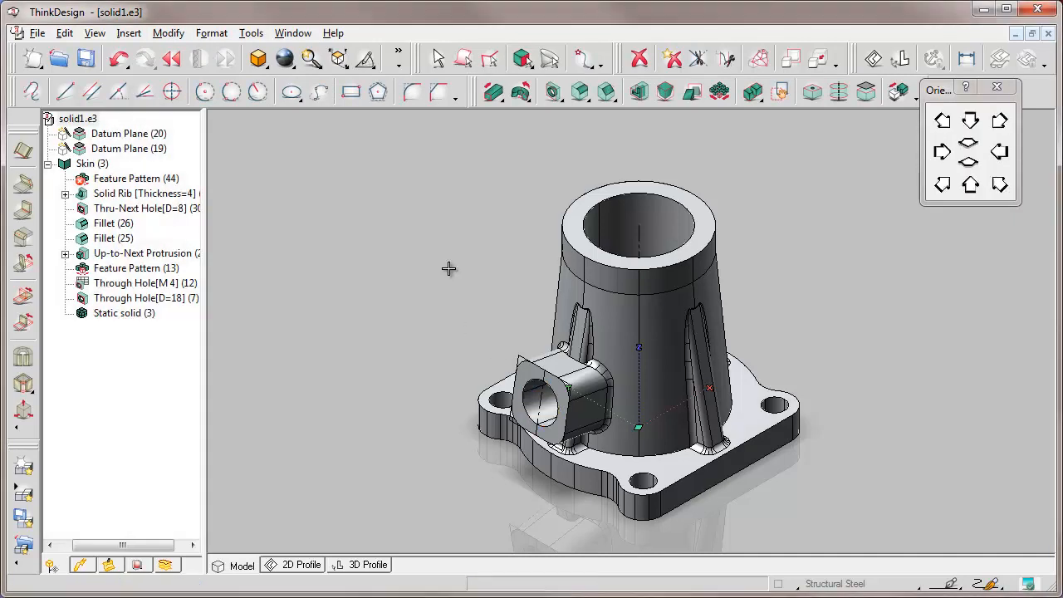
click(490, 298)
click(524, 391)
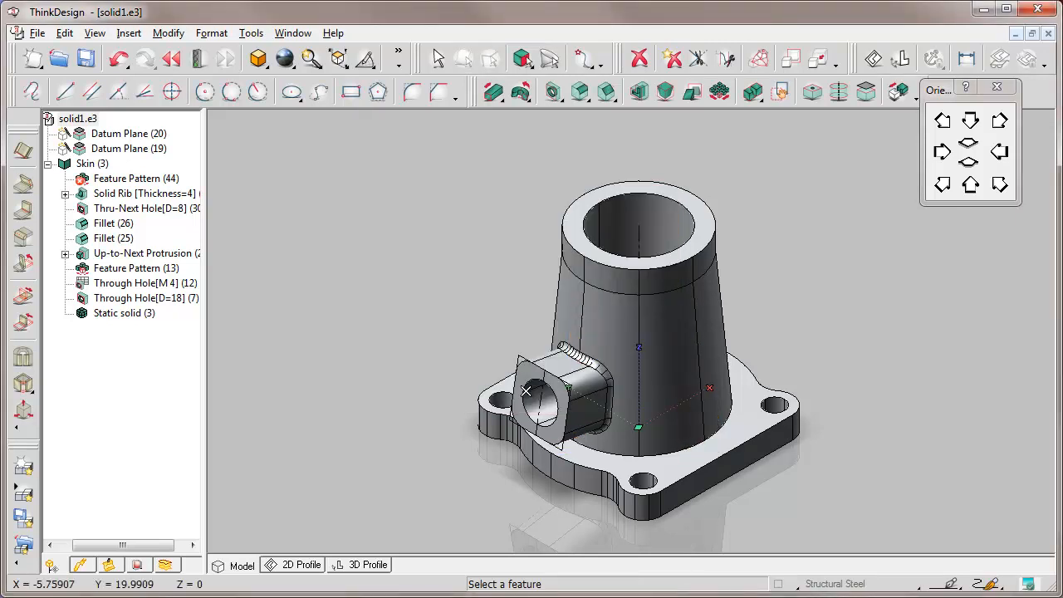
click(197, 58)
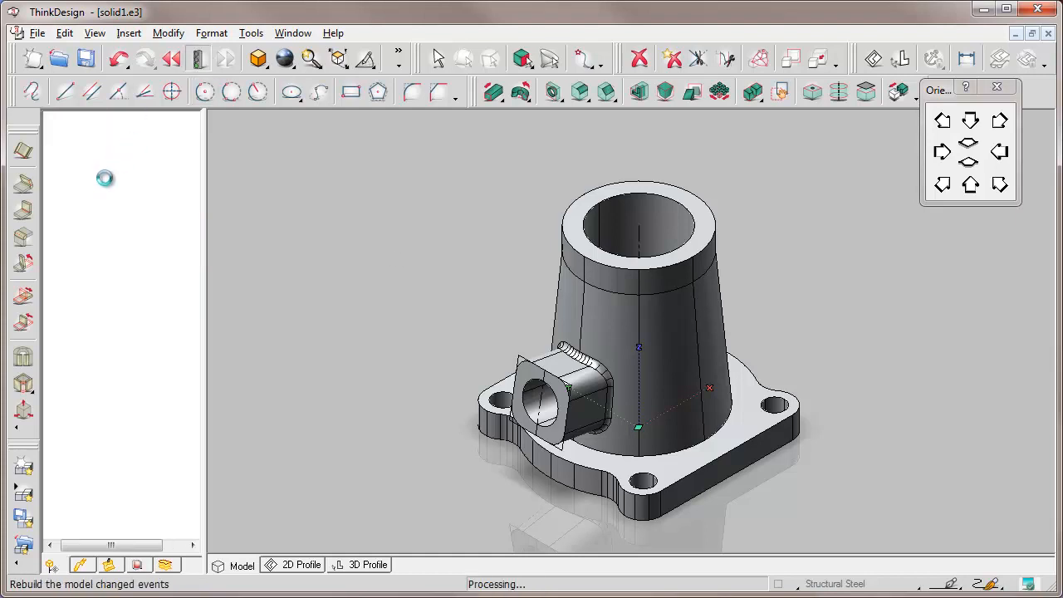
click(171, 58)
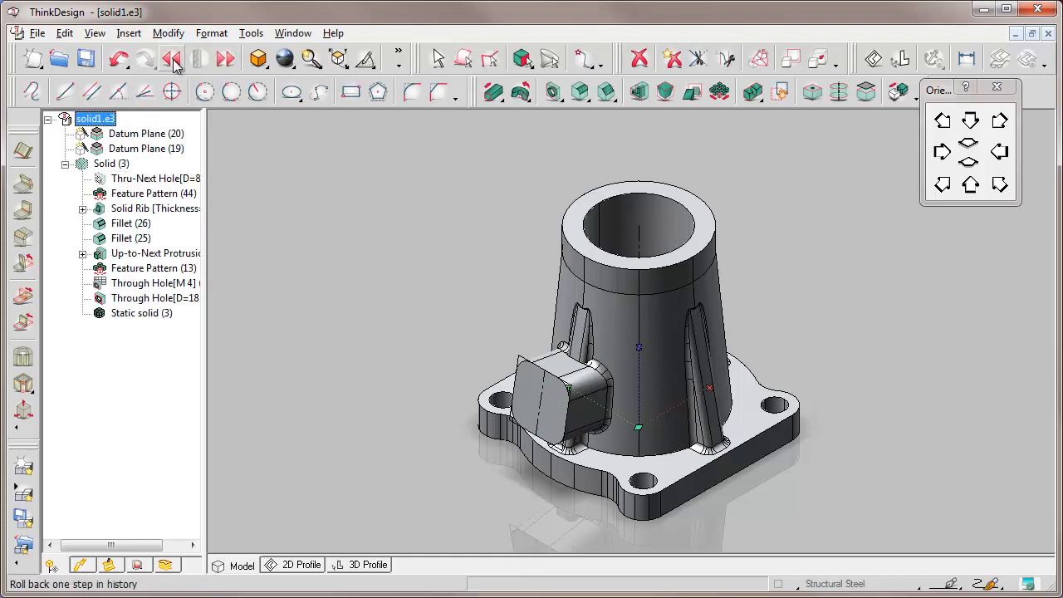
click(226, 59)
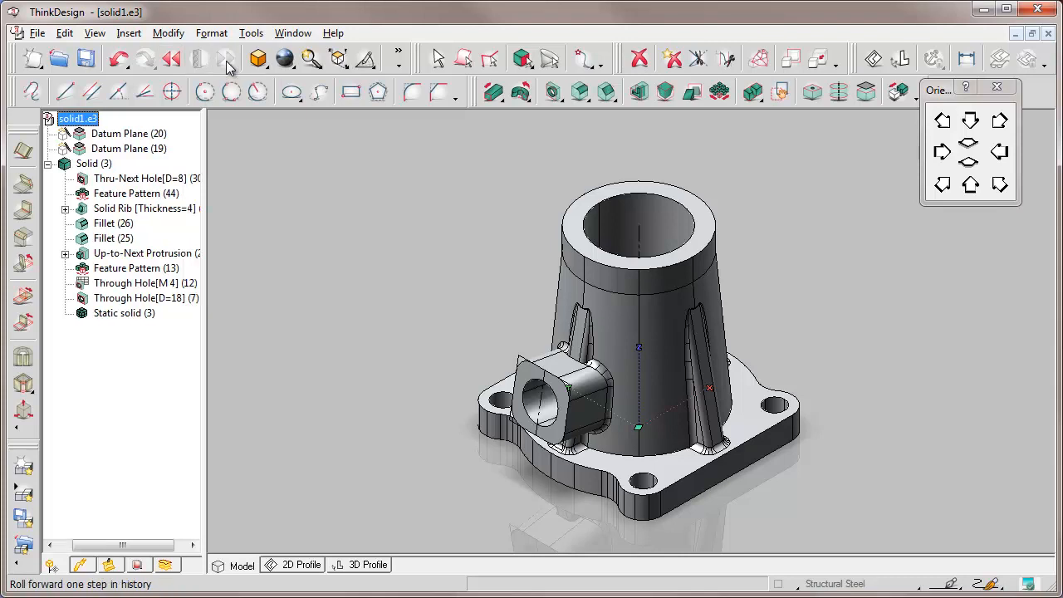
Step: Move Fillet (26) after Feature Pattern (44) in the history tree and rebuild, checking the order by rolling back and forward
click(312, 58)
click(326, 171)
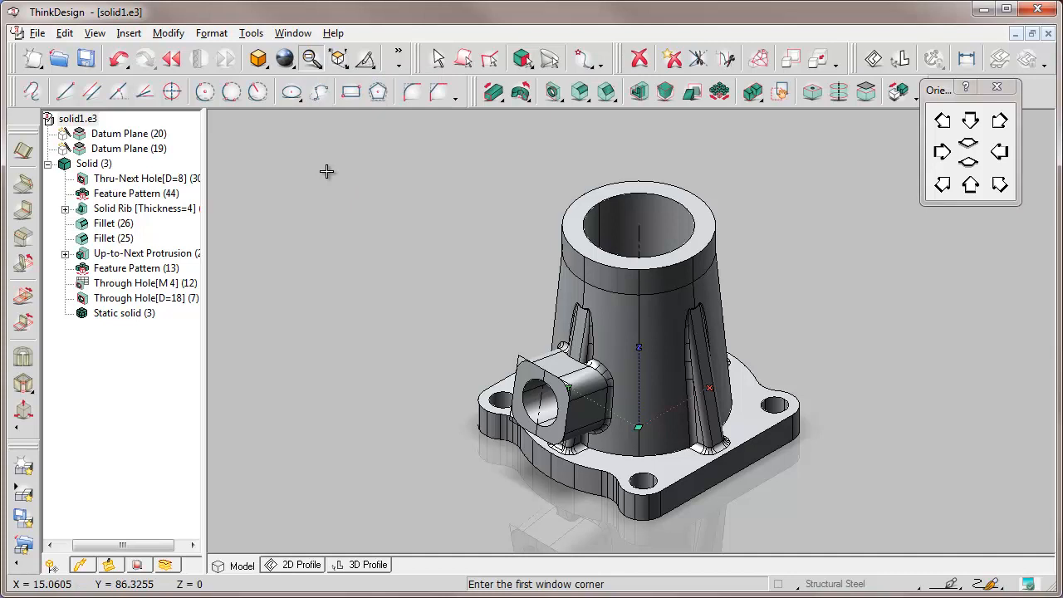
click(487, 317)
click(615, 457)
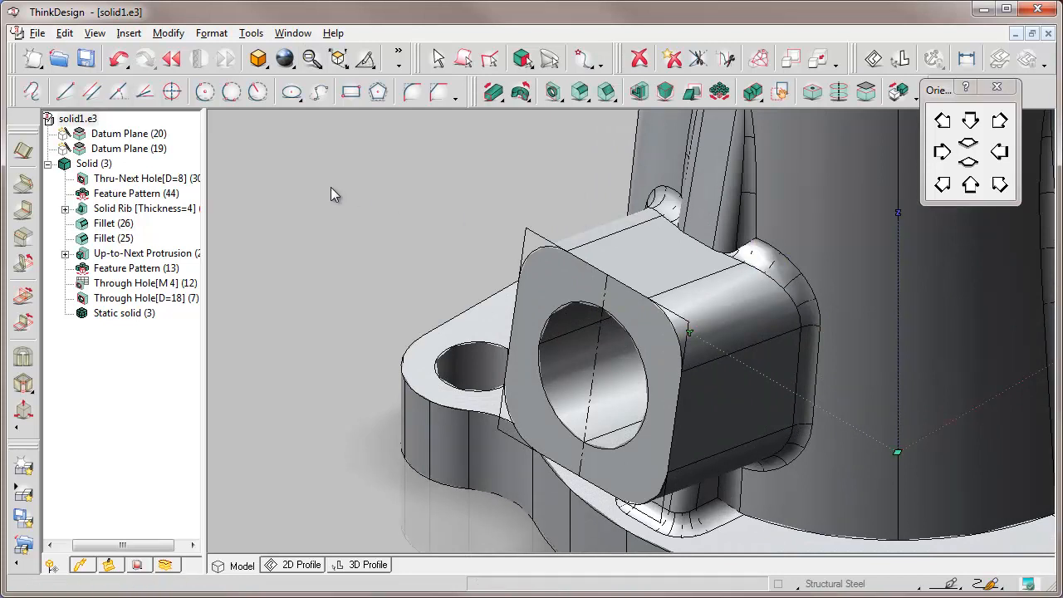
click(101, 226)
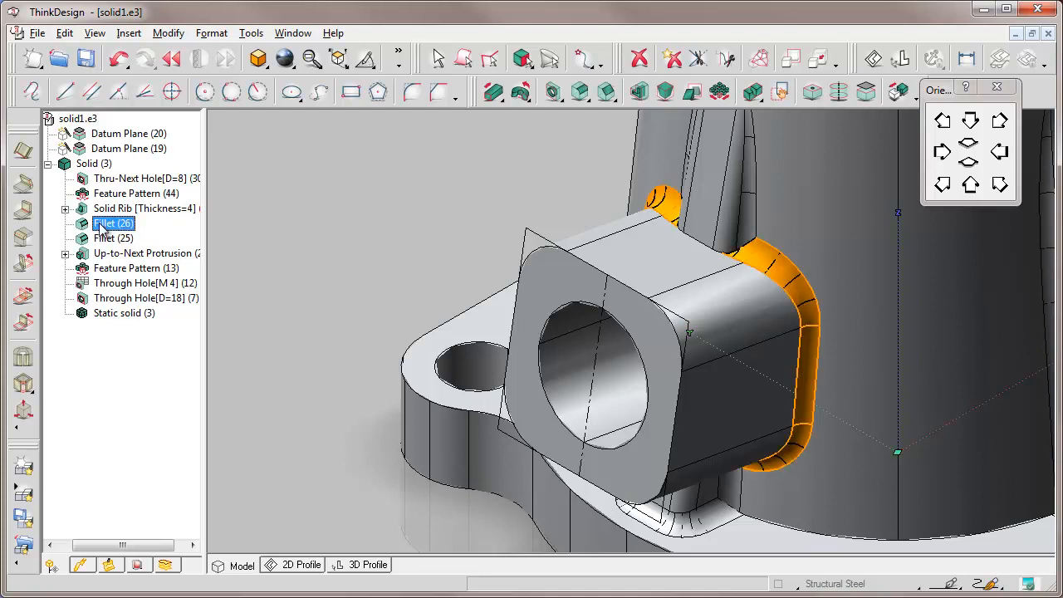
drag(100, 225, 105, 194)
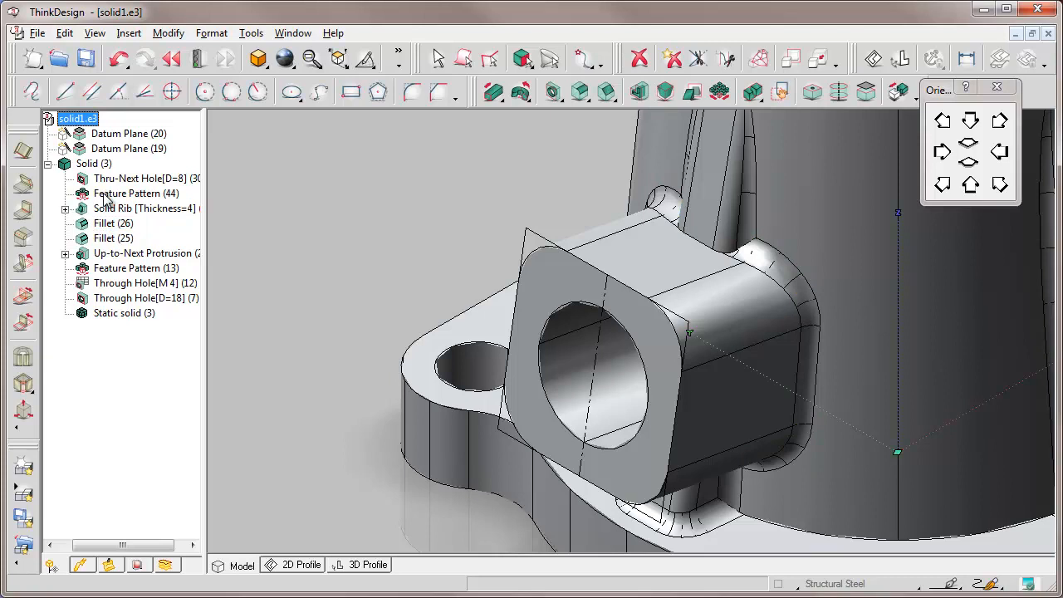
click(197, 58)
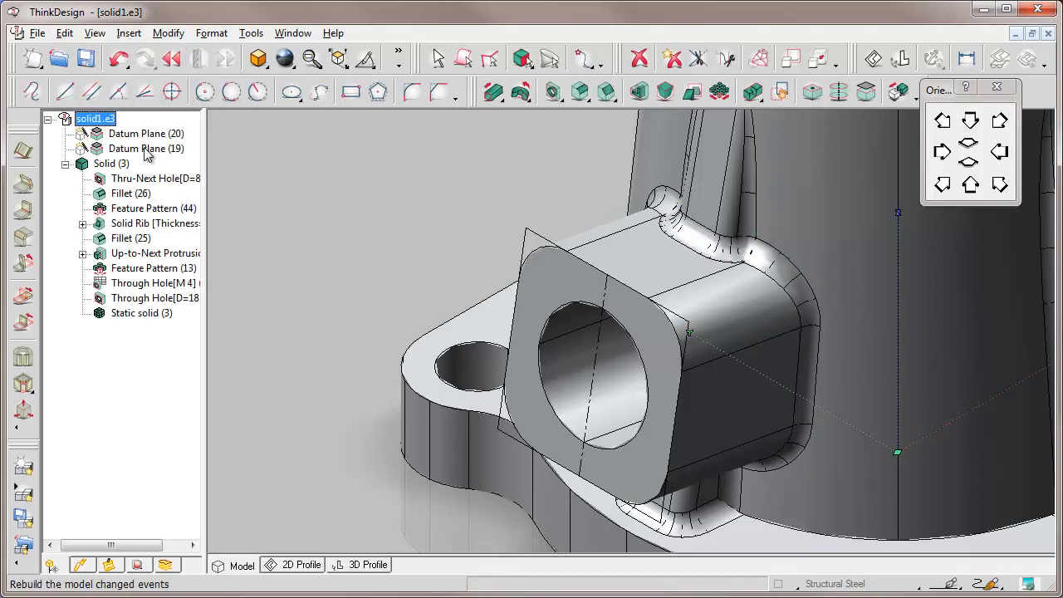
click(121, 194)
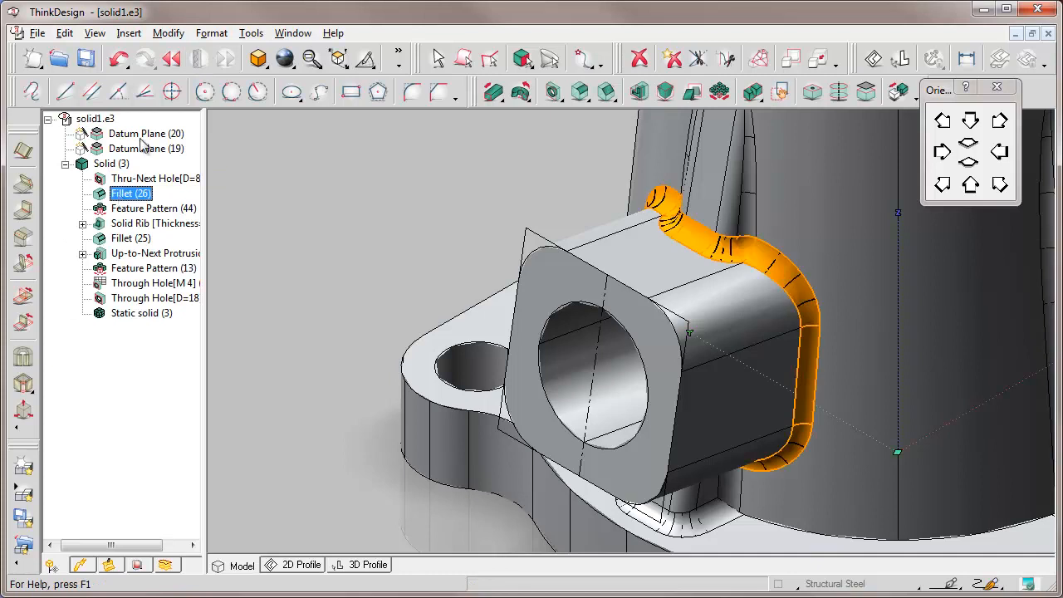
click(171, 59)
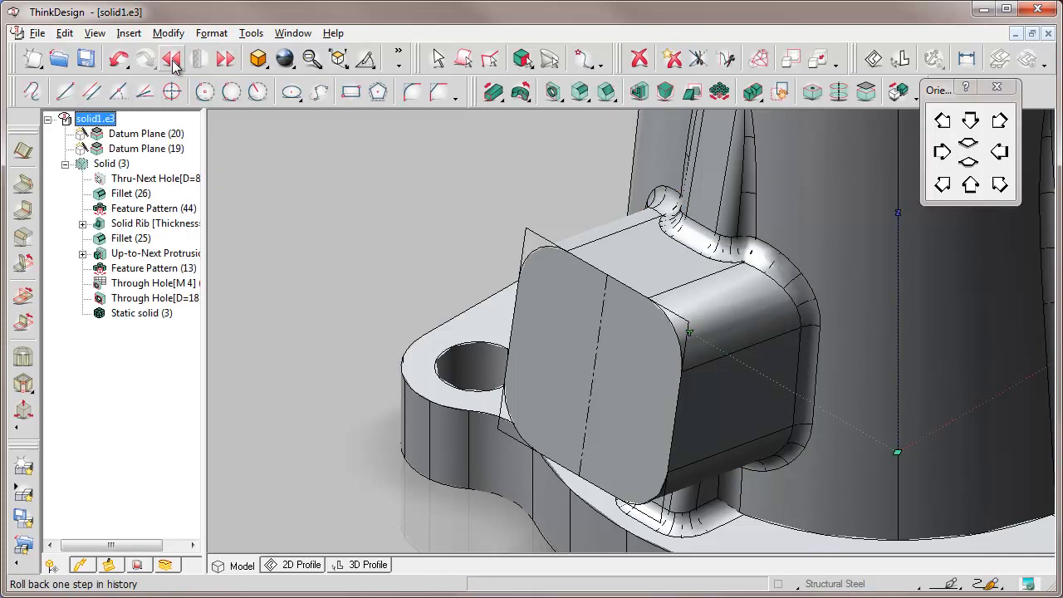
click(225, 59)
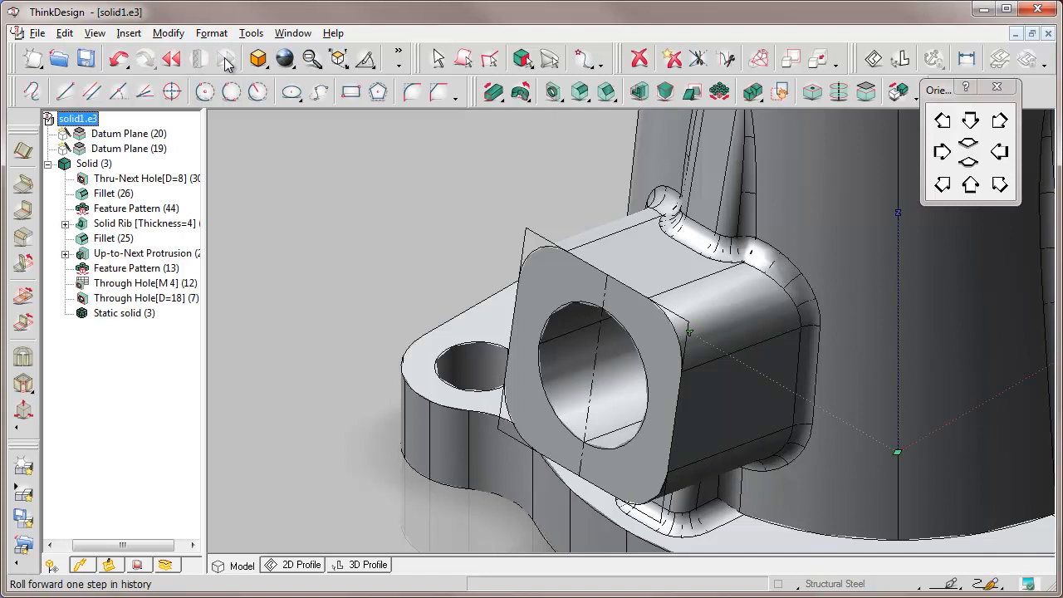
Step: Try to add a 2 mm edge fillet where the conical body meets the base flange, and undo back to the complete model
click(310, 60)
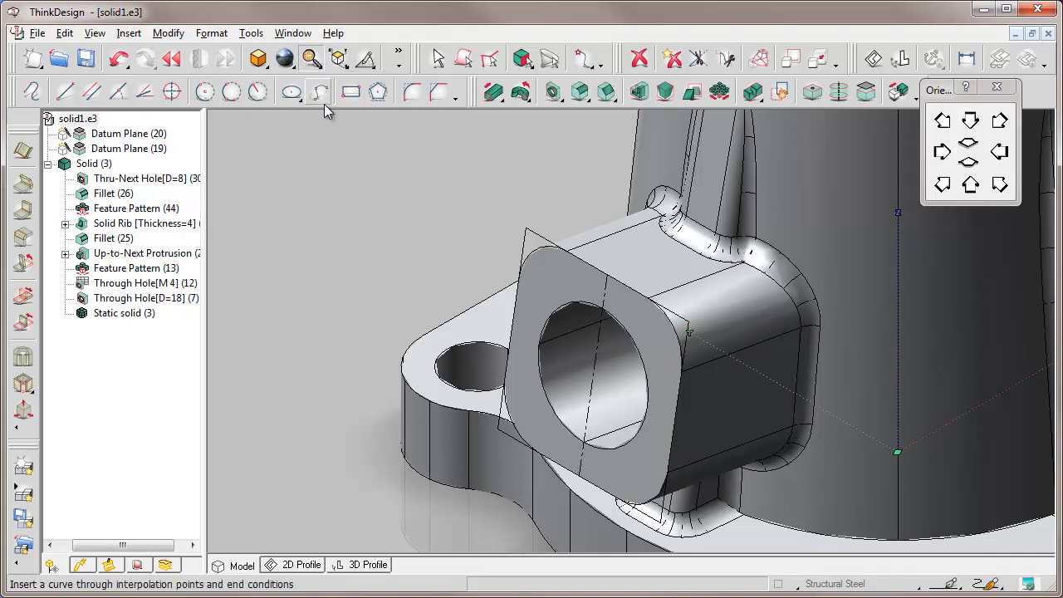
click(325, 103)
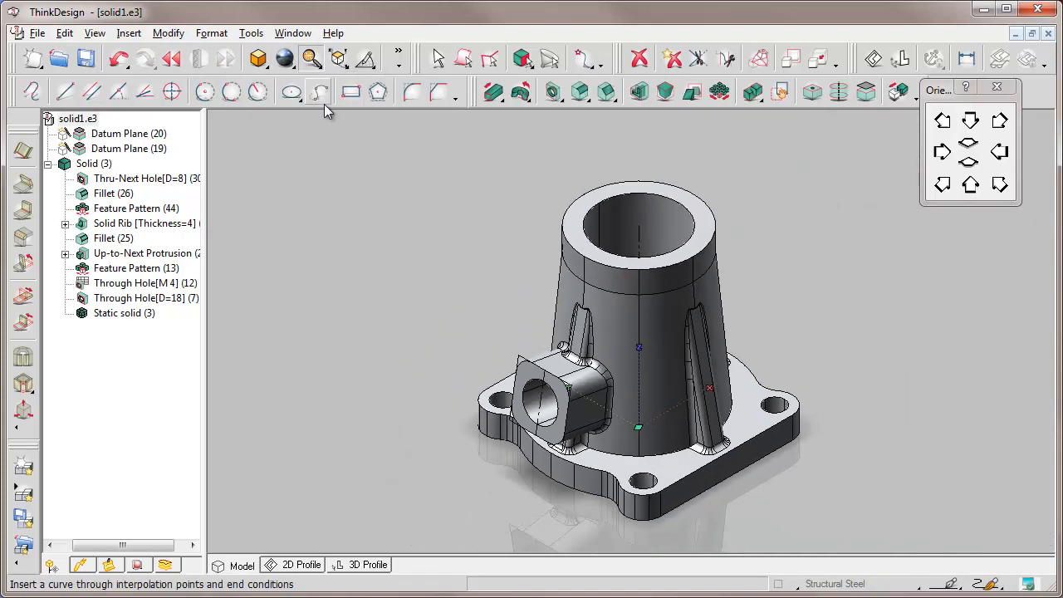
click(580, 93)
click(650, 455)
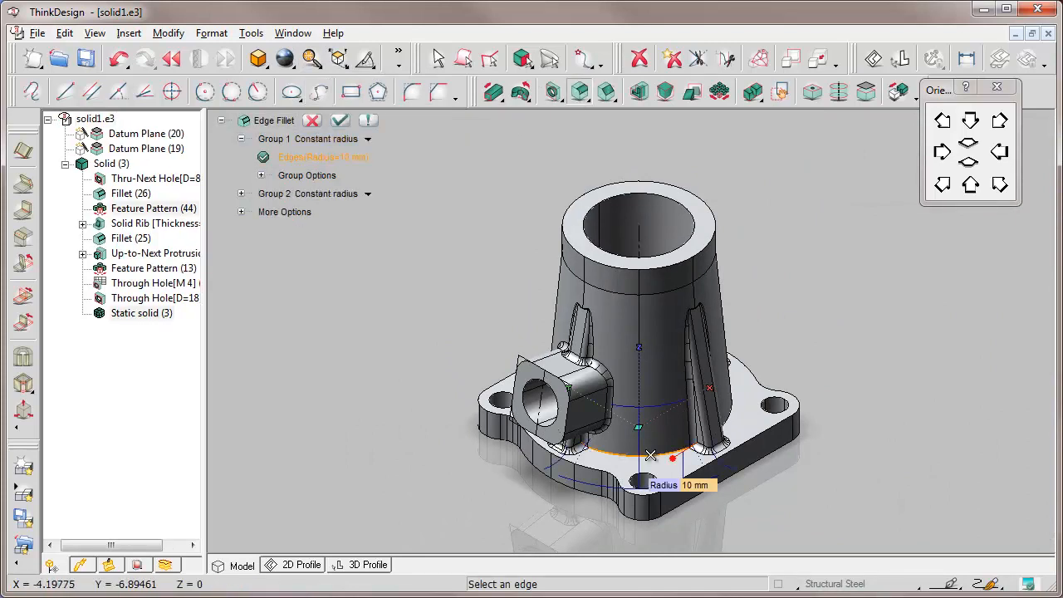
click(709, 487)
key(BackSpace)
text(2)
key(Return)
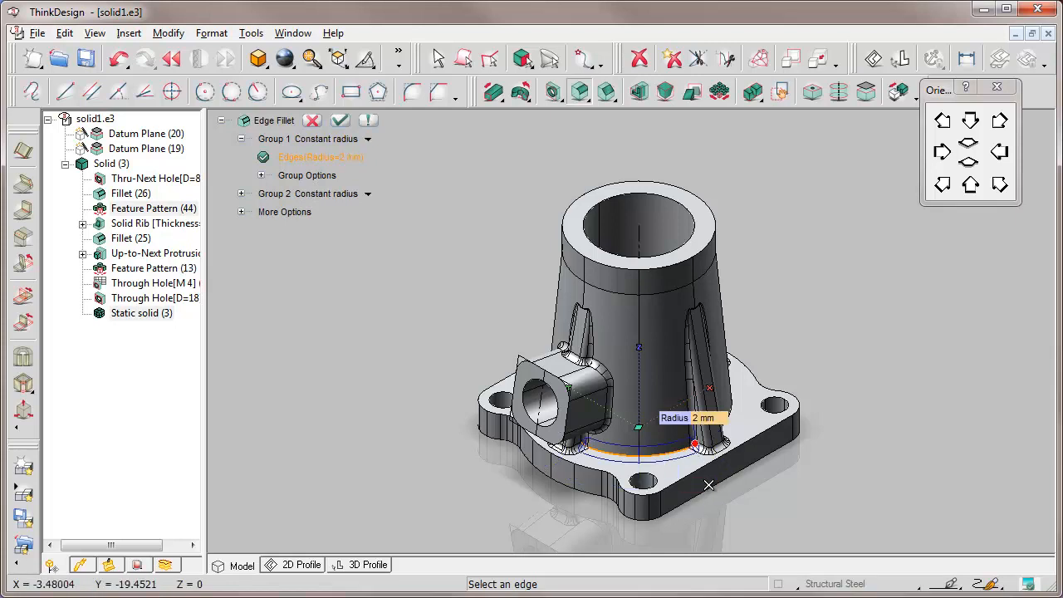
click(339, 121)
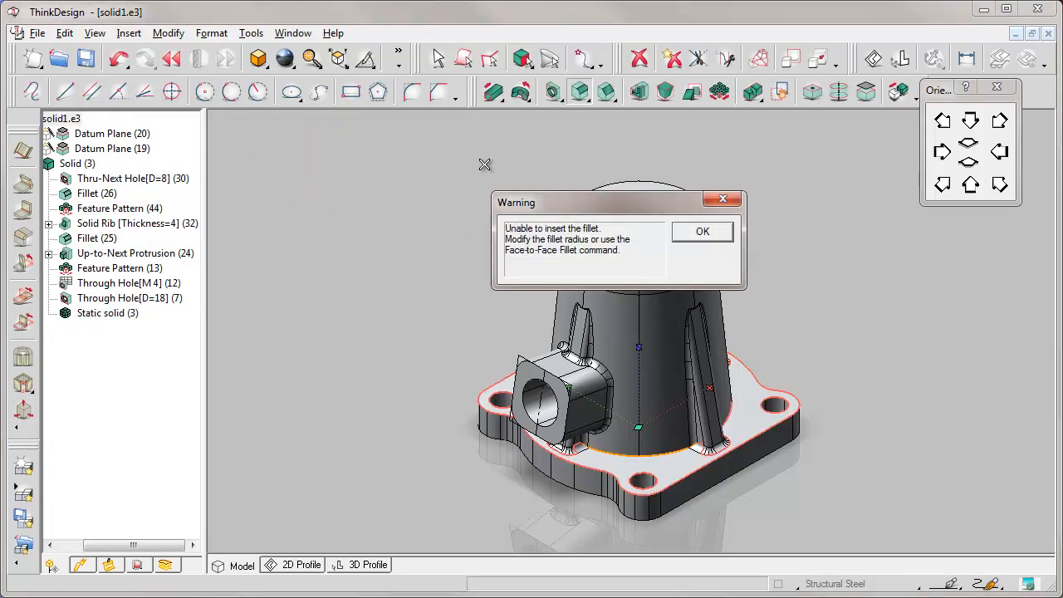
click(703, 232)
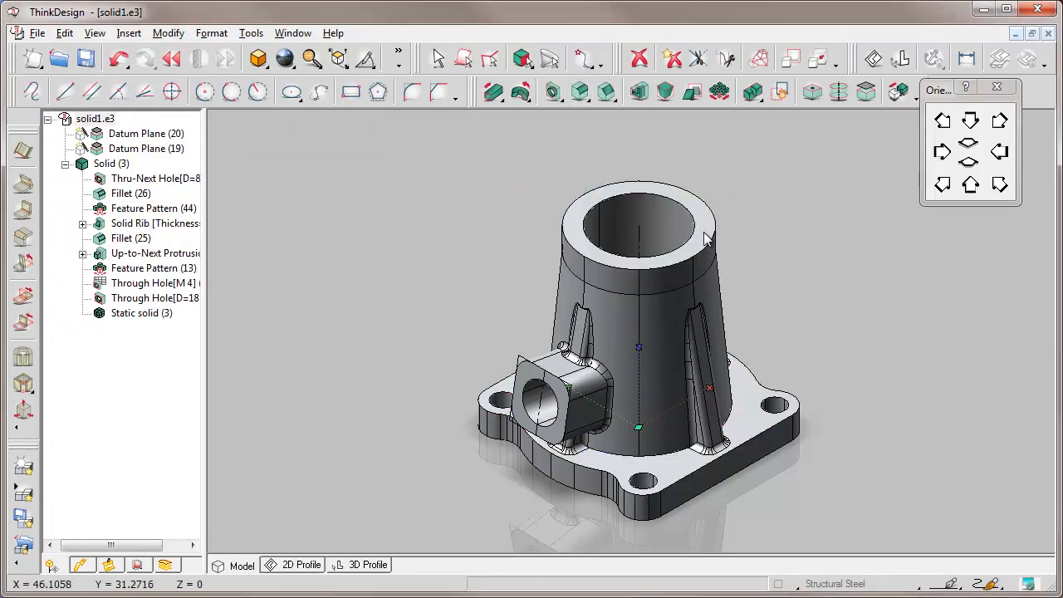
click(119, 58)
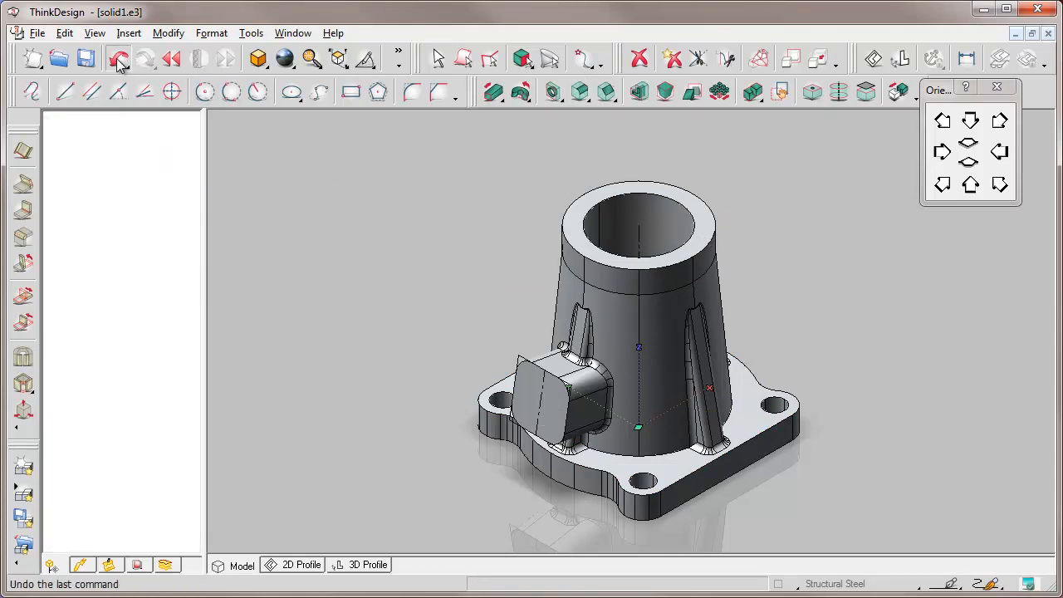
click(224, 61)
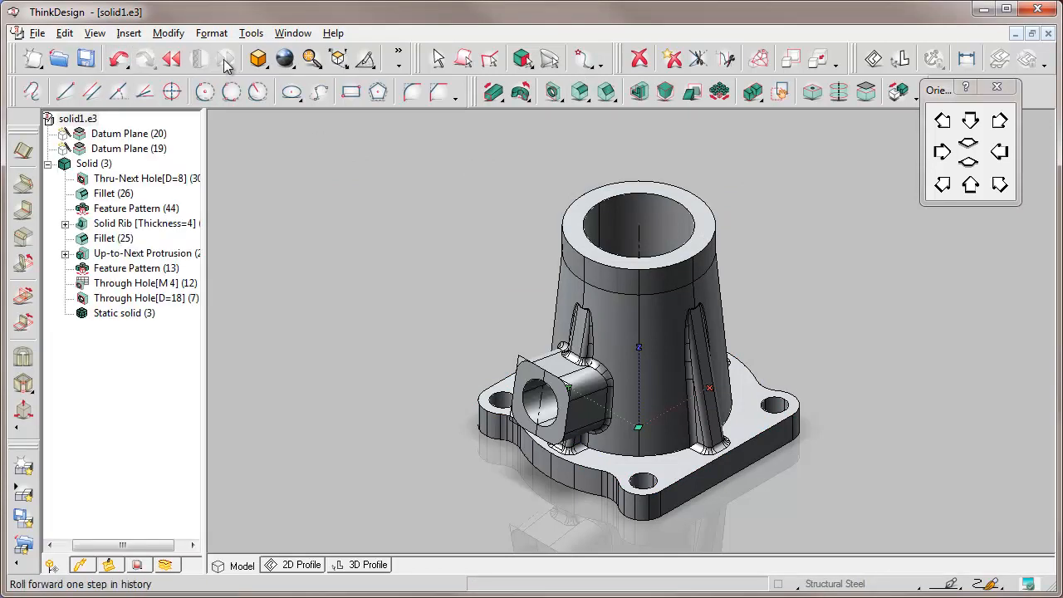
Step: Enter Insert Feature Mode at Fillet (25) in the history tree
click(103, 241)
right_click(104, 241)
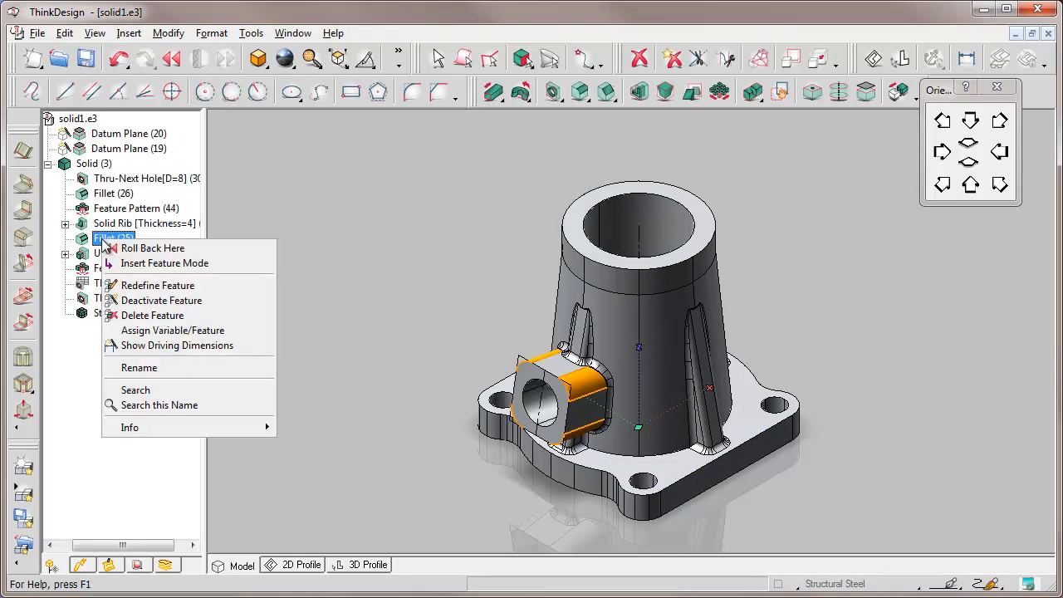
click(135, 263)
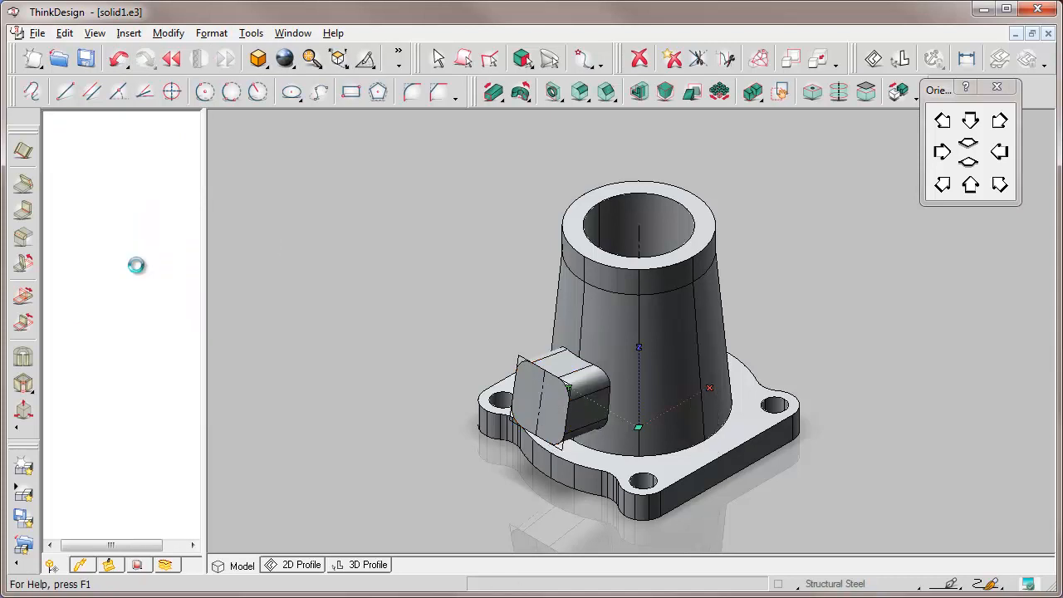
Step: Add a 2 mm constant-radius edge fillet where the conical body meets the base flange, directly after Fillet (25) in the history
click(128, 256)
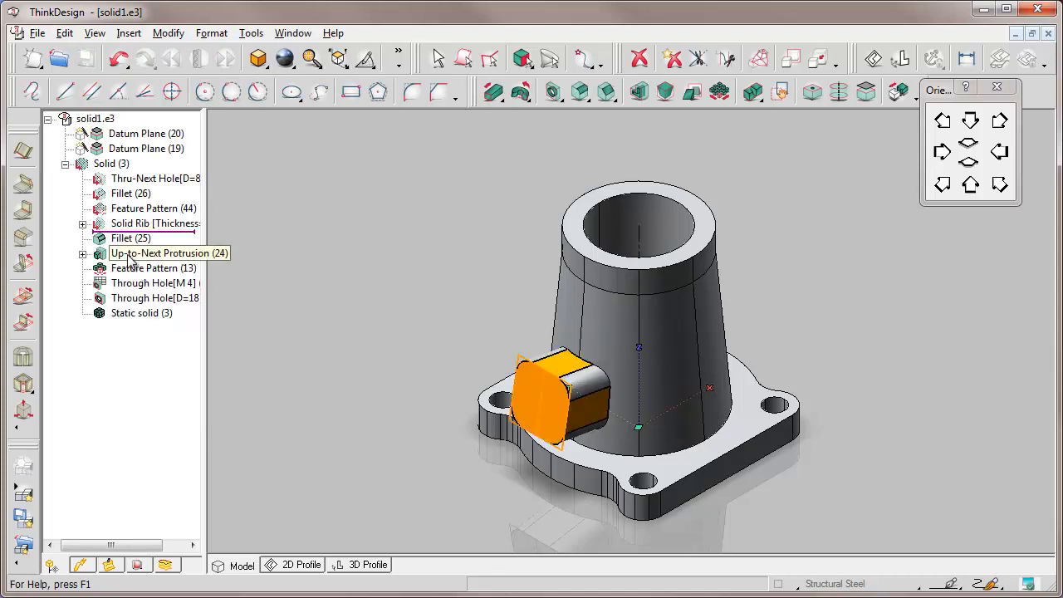
click(127, 240)
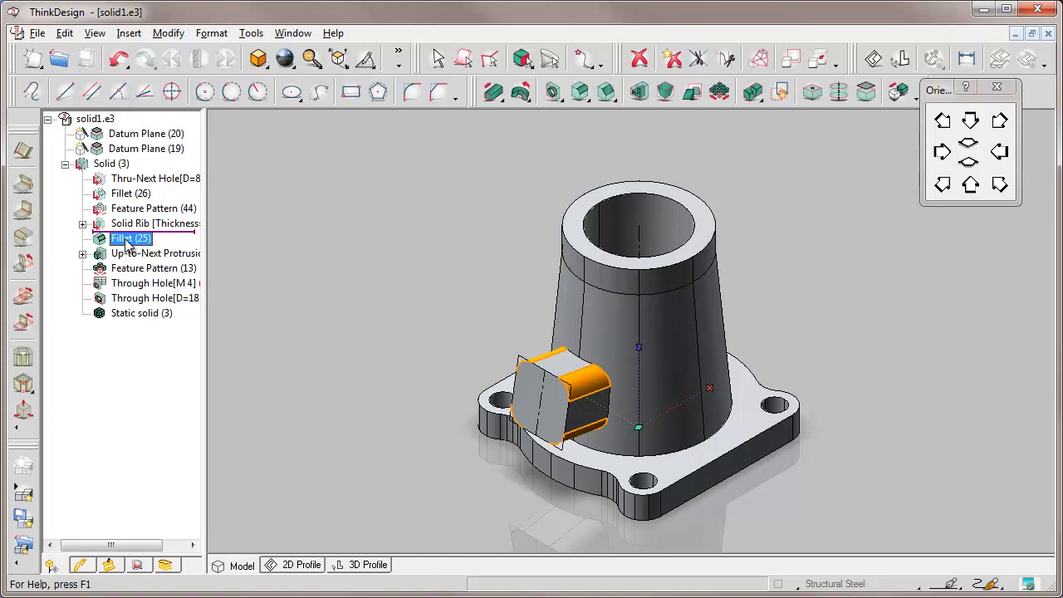
click(302, 174)
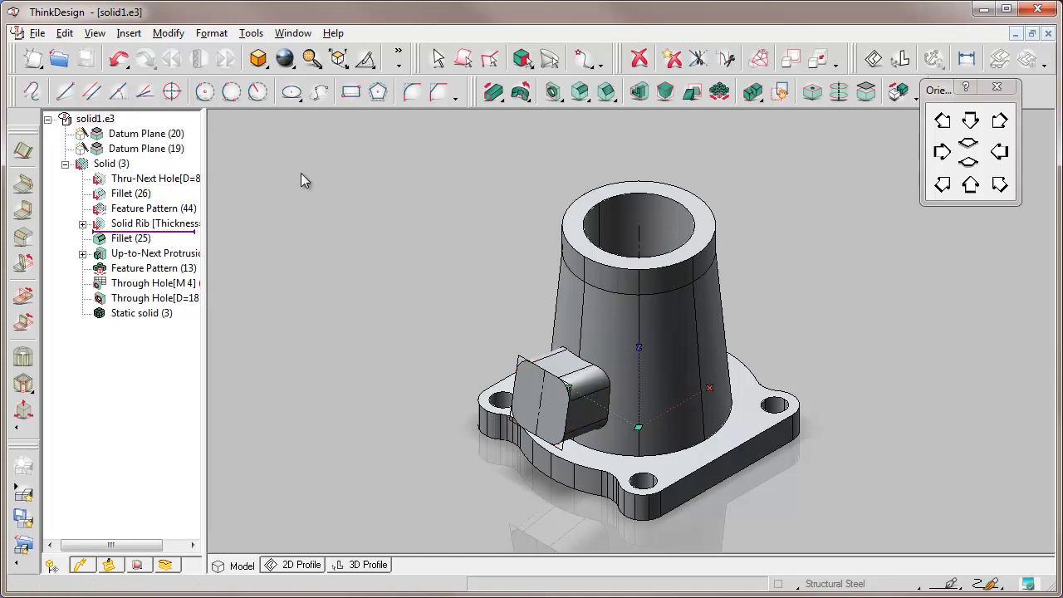
click(580, 91)
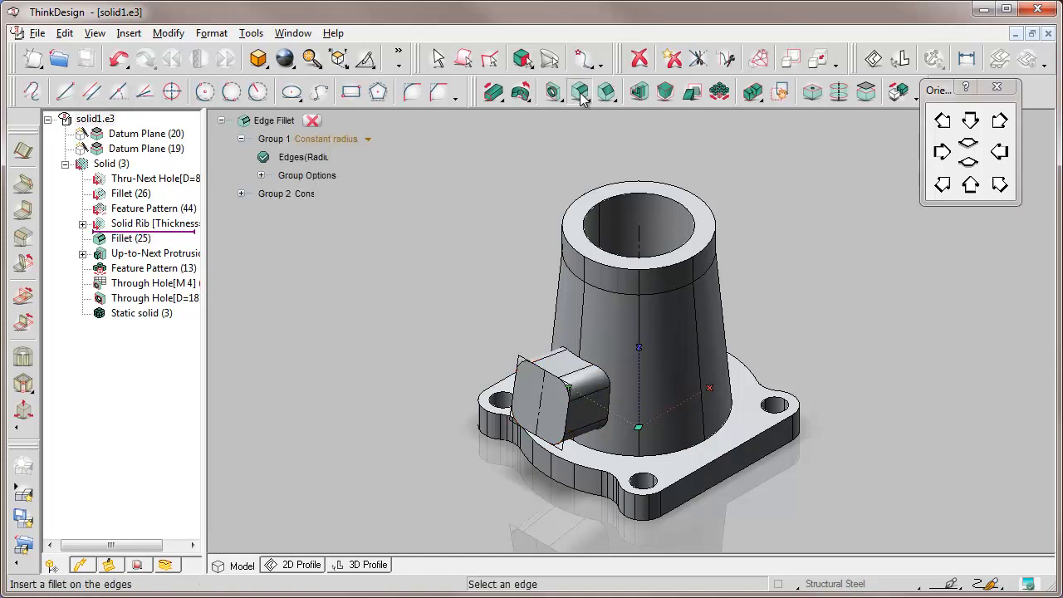
click(694, 445)
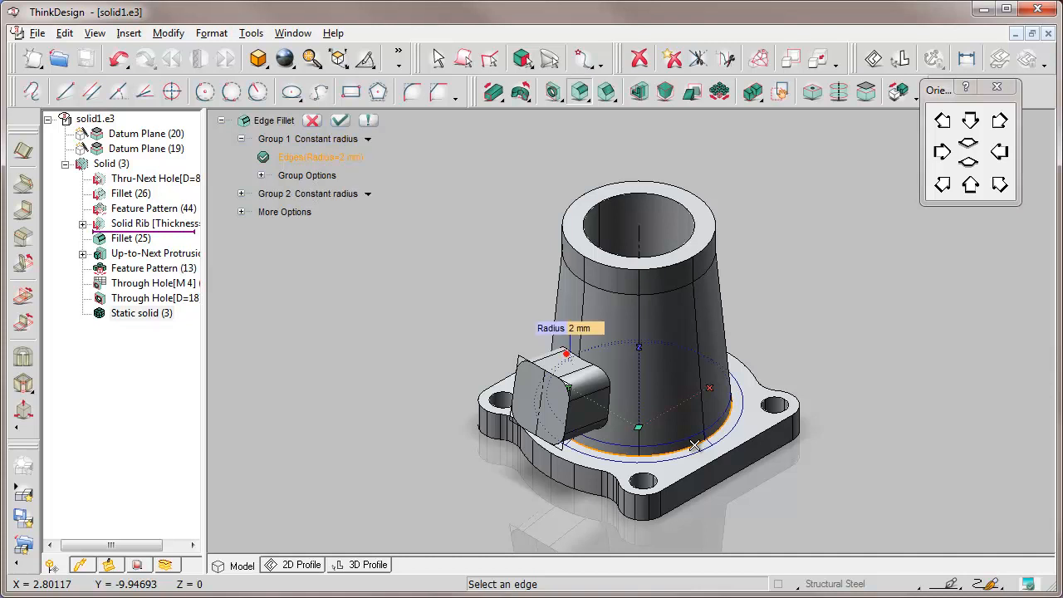
click(340, 120)
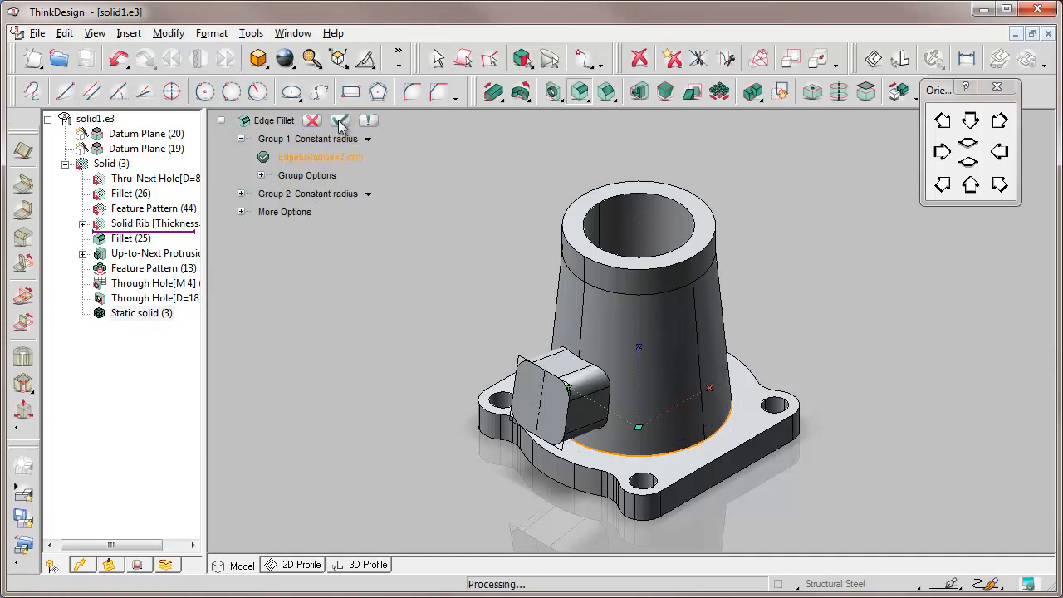
Step: Leave Insert Feature Mode at the new base fillet, rebuild the model and inspect the fillet around the ribs
click(127, 285)
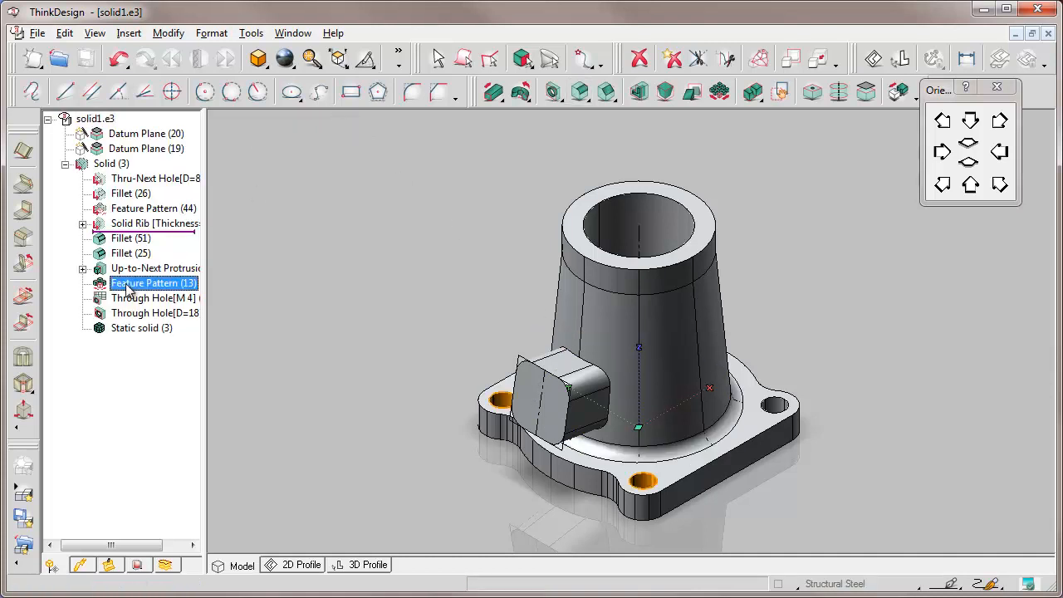
click(123, 270)
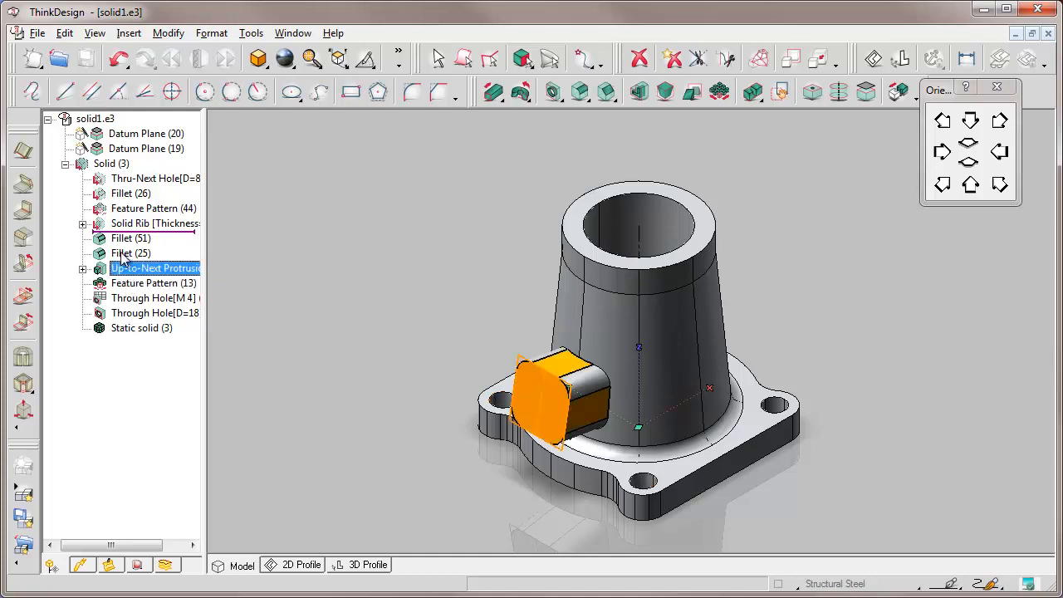
click(123, 253)
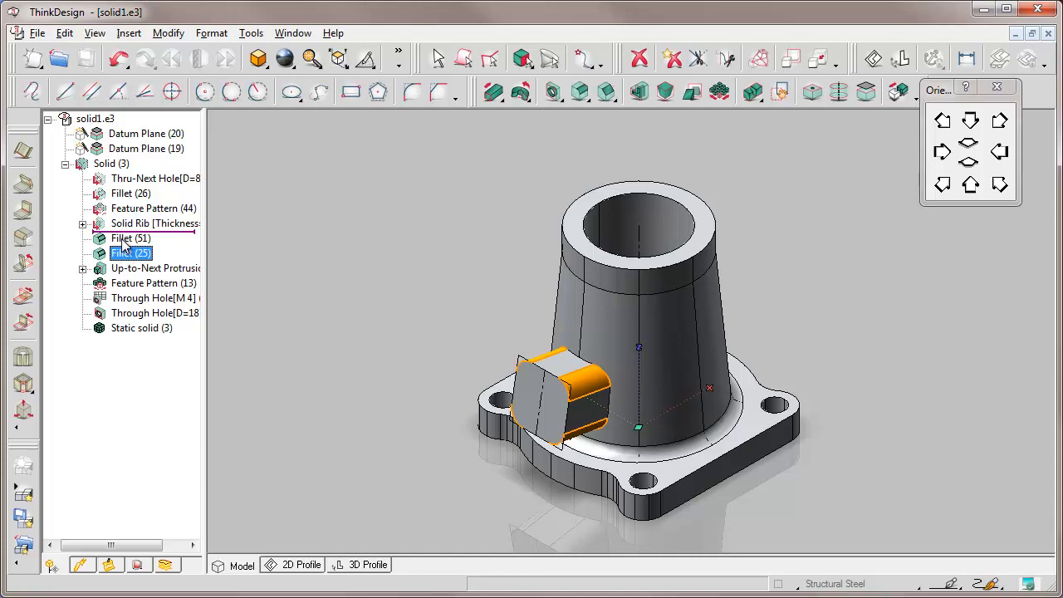
click(124, 239)
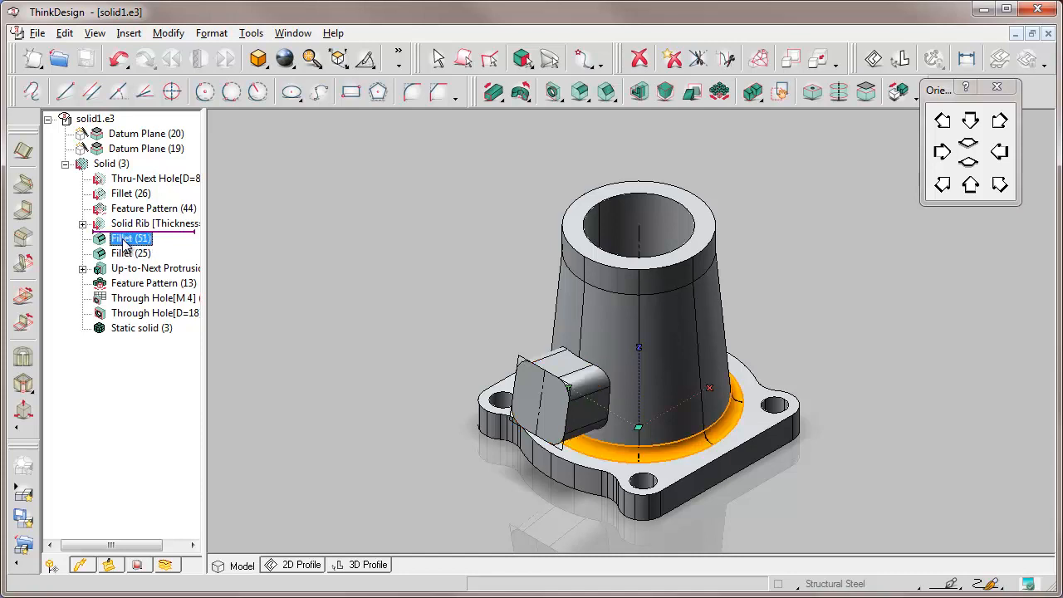
right_click(136, 243)
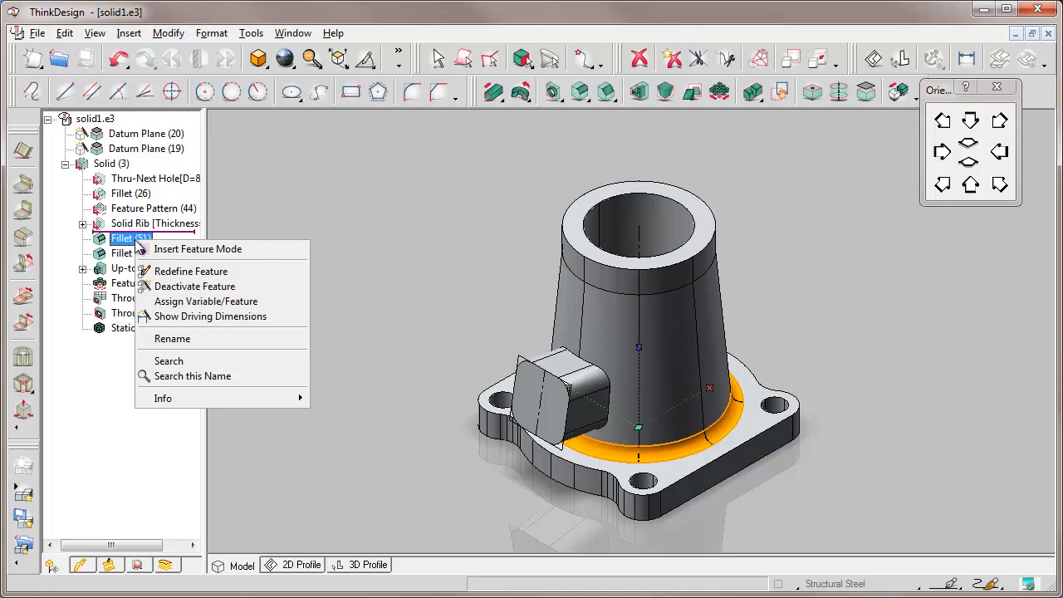
click(173, 248)
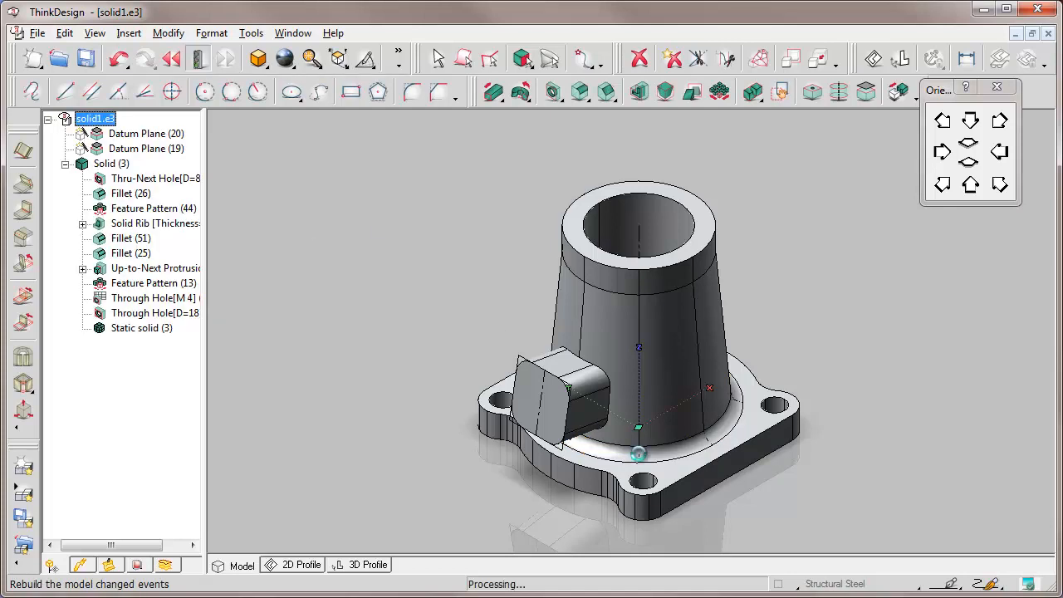
click(641, 459)
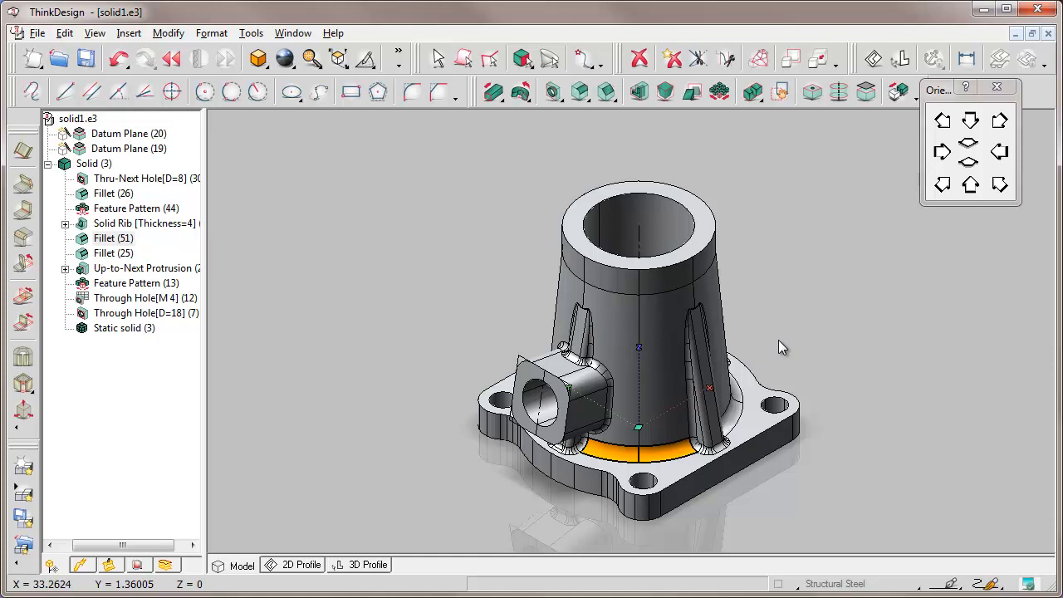
middle_drag(780, 340, 722, 378)
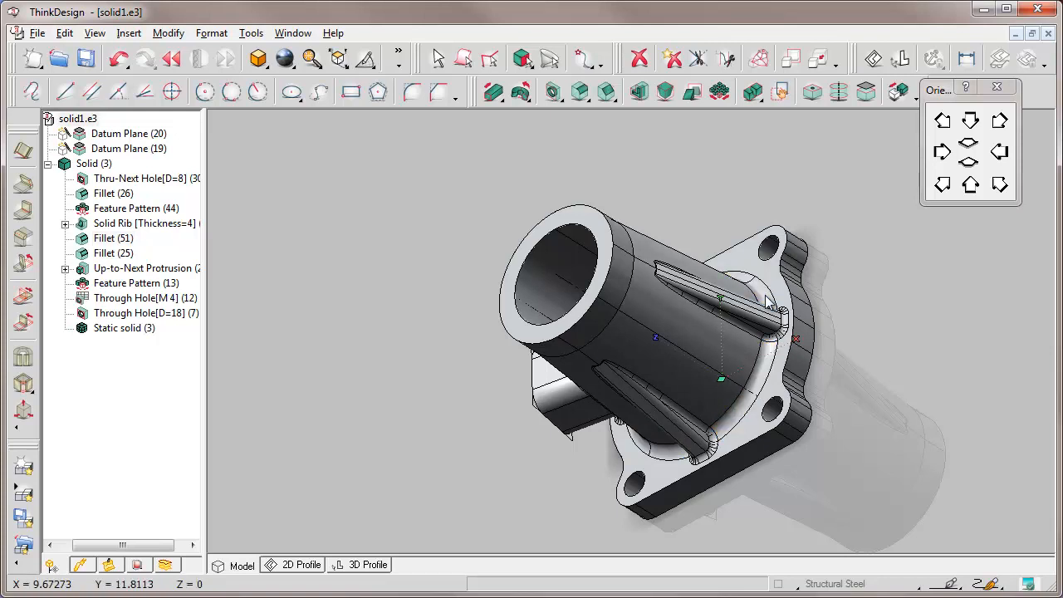
click(943, 186)
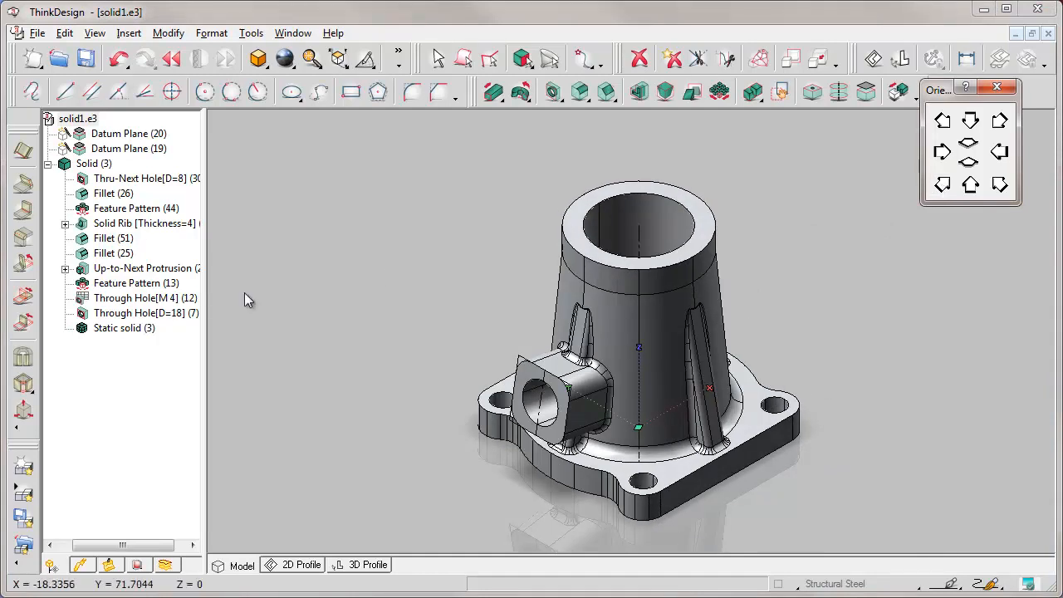
Step: Deactivate Feature Pattern (13) and Through Hole[M 4] (12) together, rebuild, and check the base flange from above
click(116, 314)
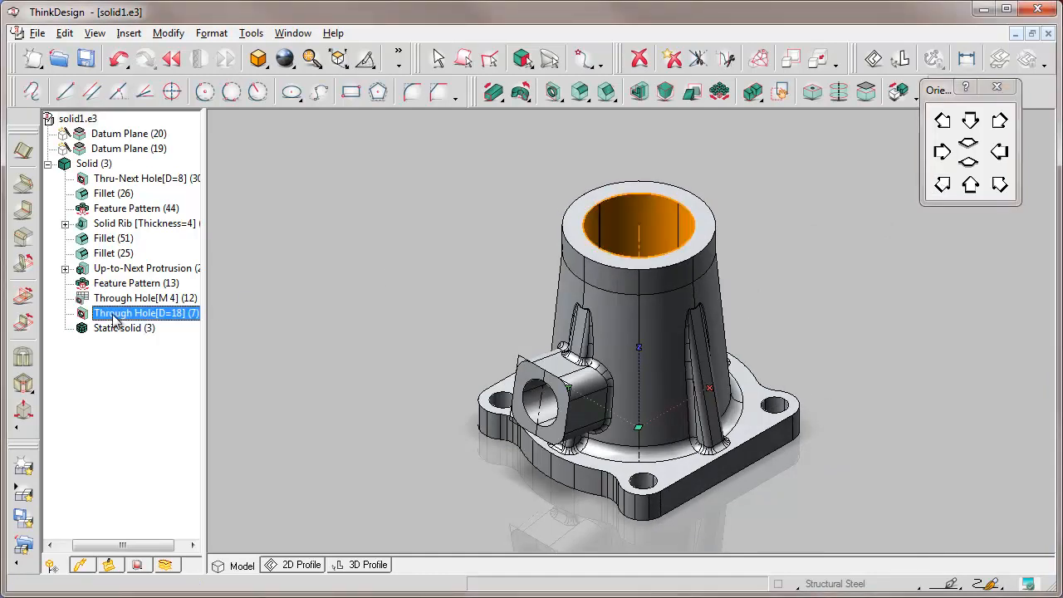
click(117, 303)
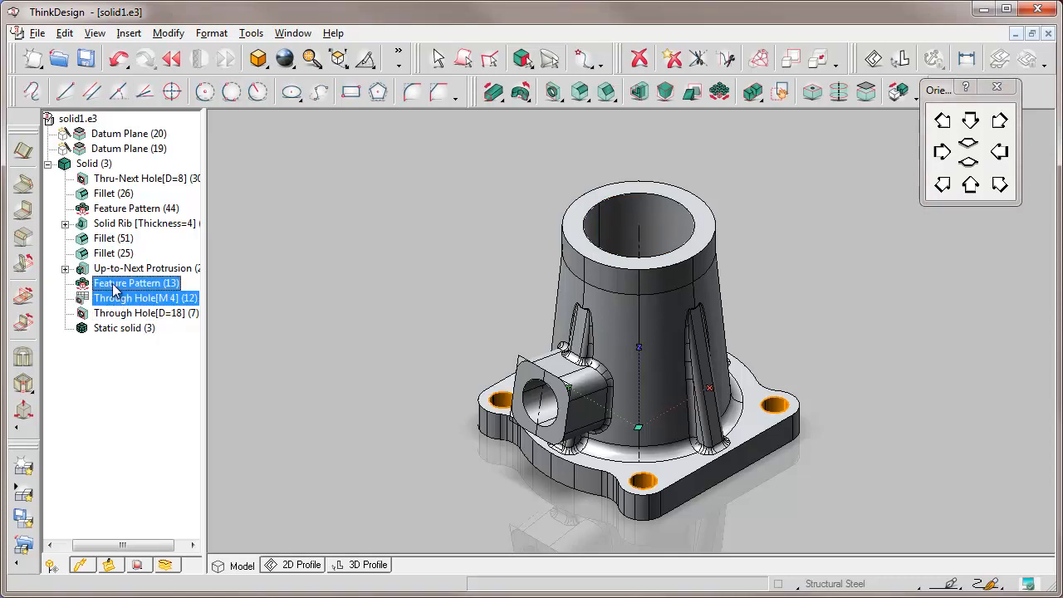
right_click(130, 287)
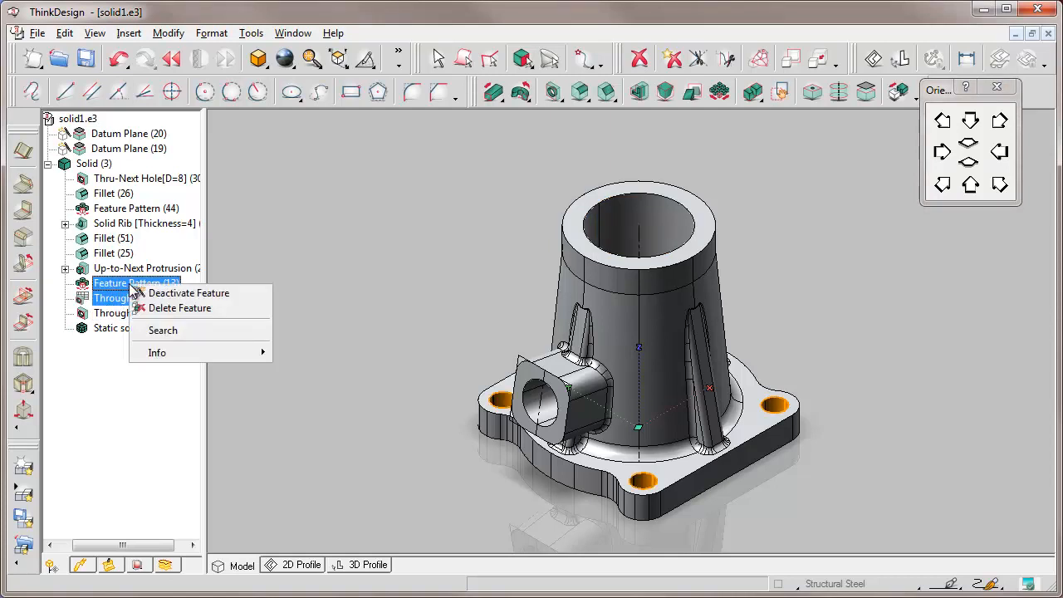
click(181, 295)
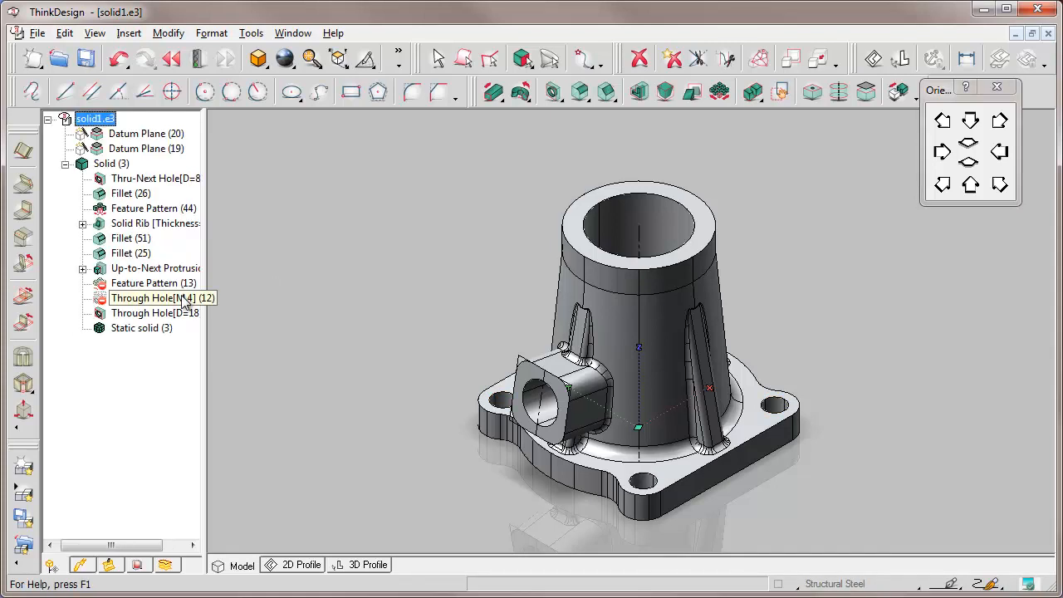
click(197, 58)
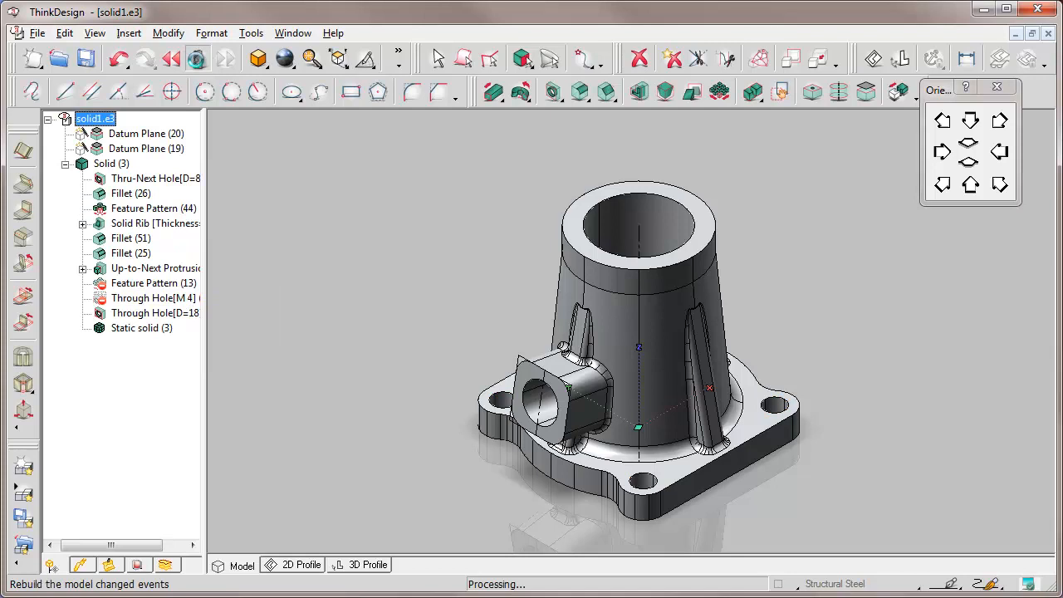
click(970, 121)
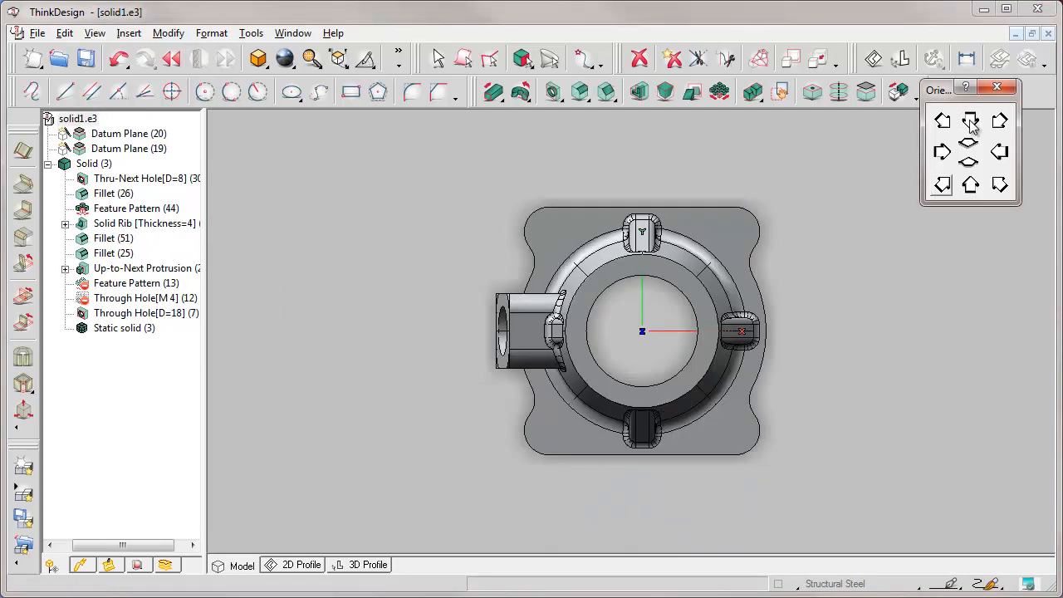
Step: Reactivate Feature Pattern (13) and Through Hole[M 4] (12), and rebuild the model
right_click(112, 285)
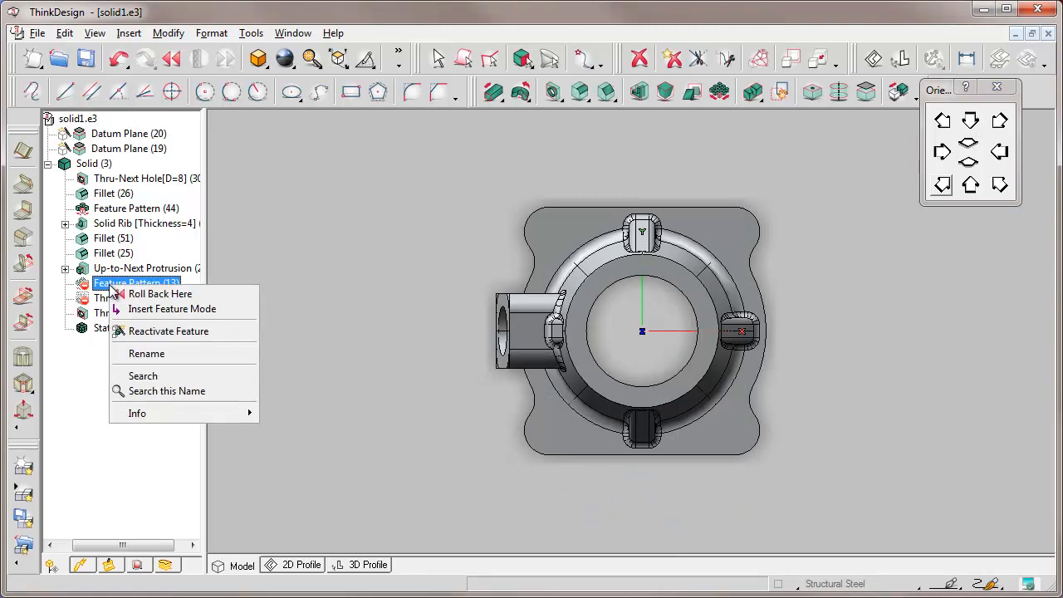
click(154, 331)
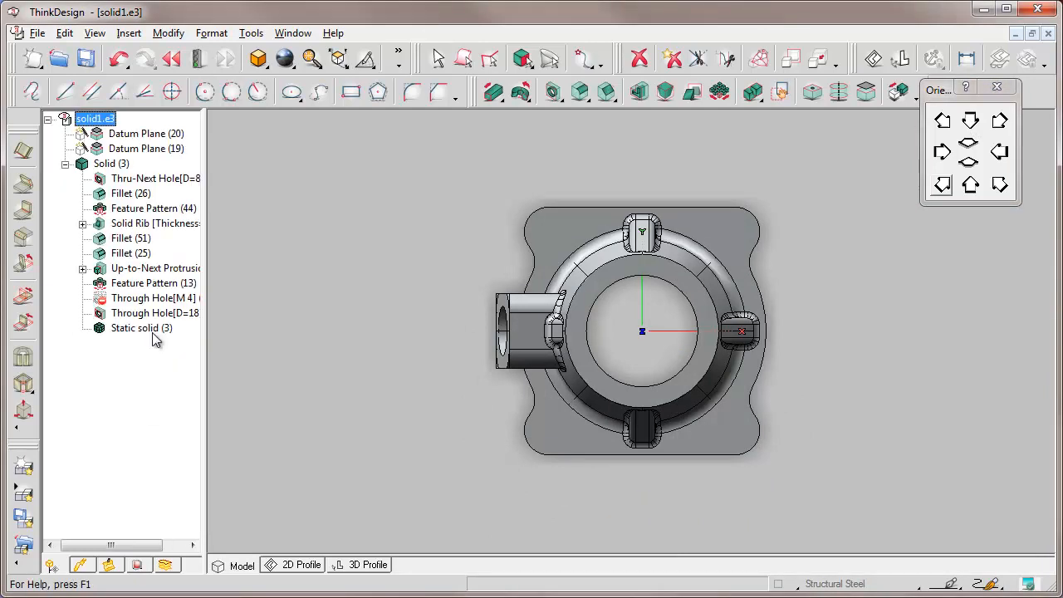
right_click(130, 300)
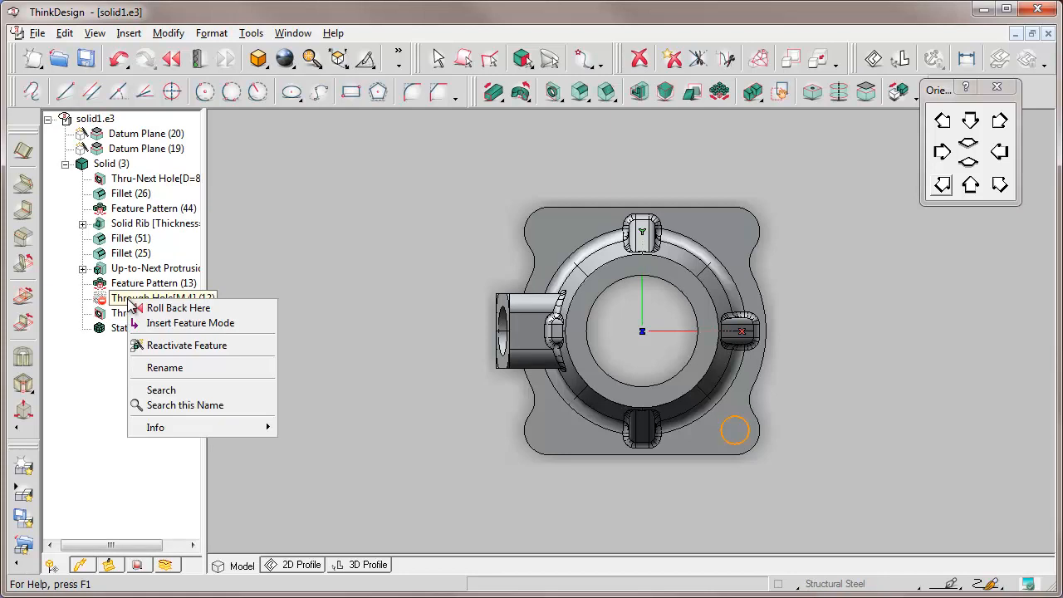
click(200, 346)
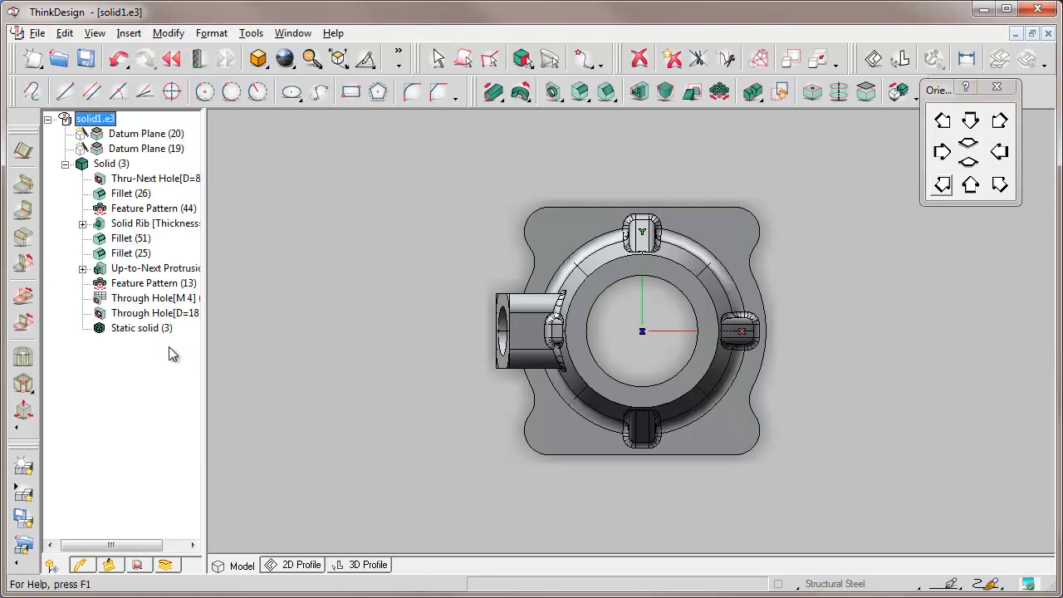
click(197, 58)
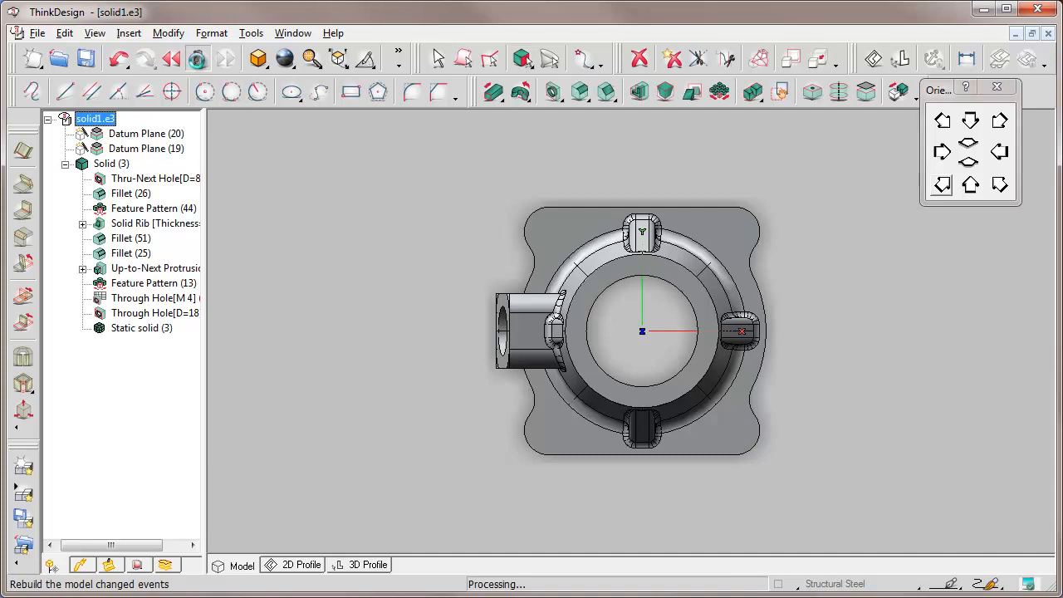
Step: Start assigning a variable to the Solid Rib feature and create a variable named RIBS
click(1000, 186)
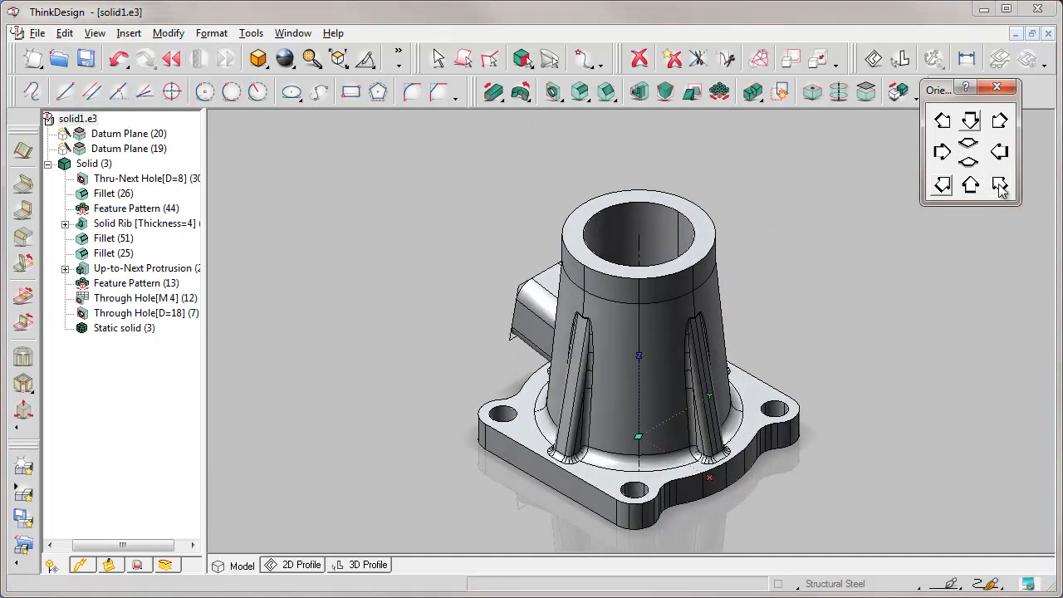
right_click(111, 226)
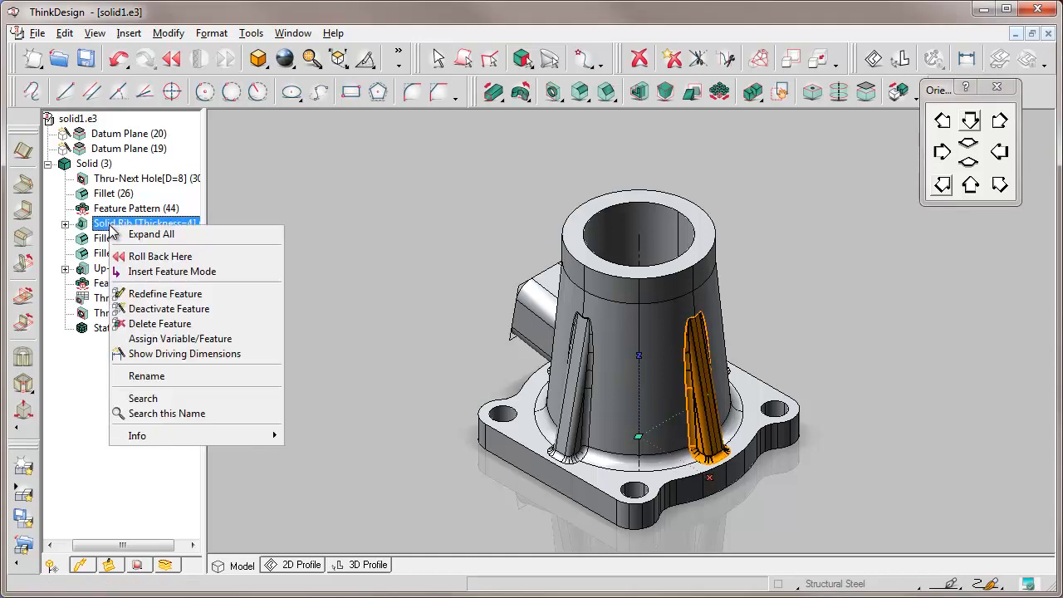
click(166, 338)
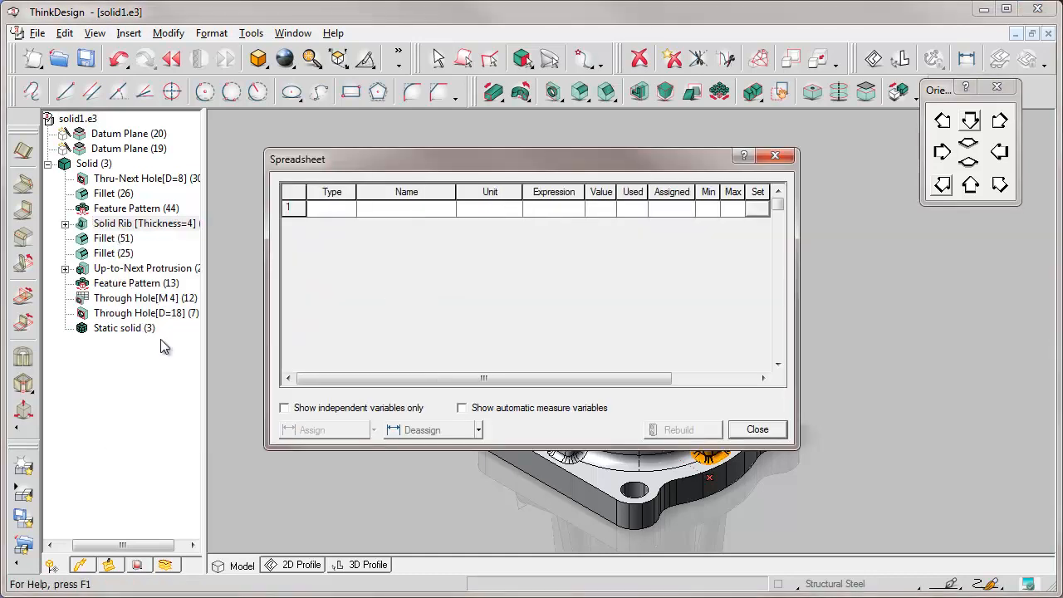
drag(372, 163, 110, 137)
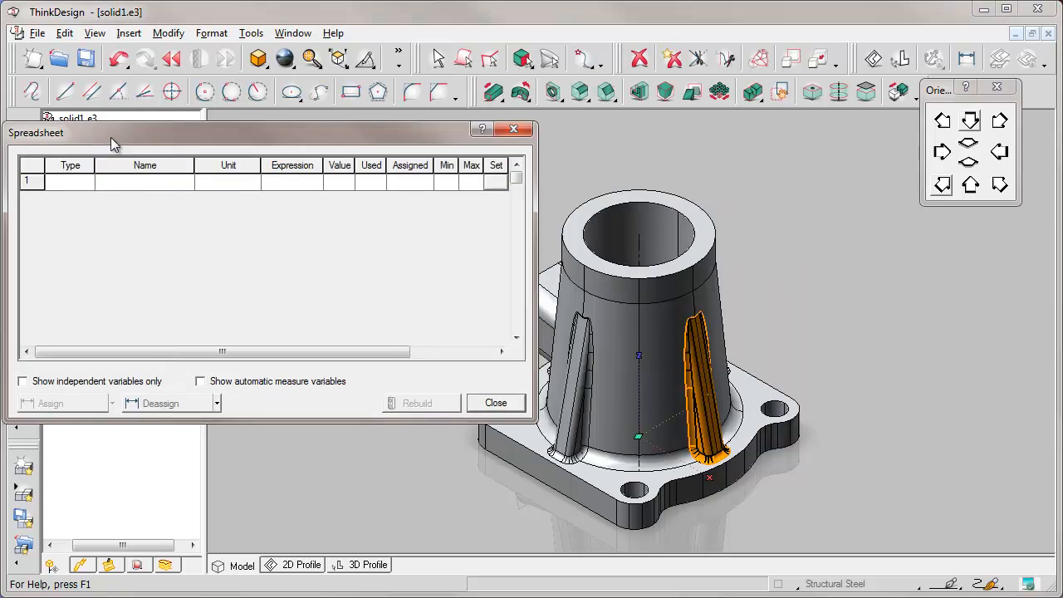
click(106, 182)
text(RIBS)
key(Return)
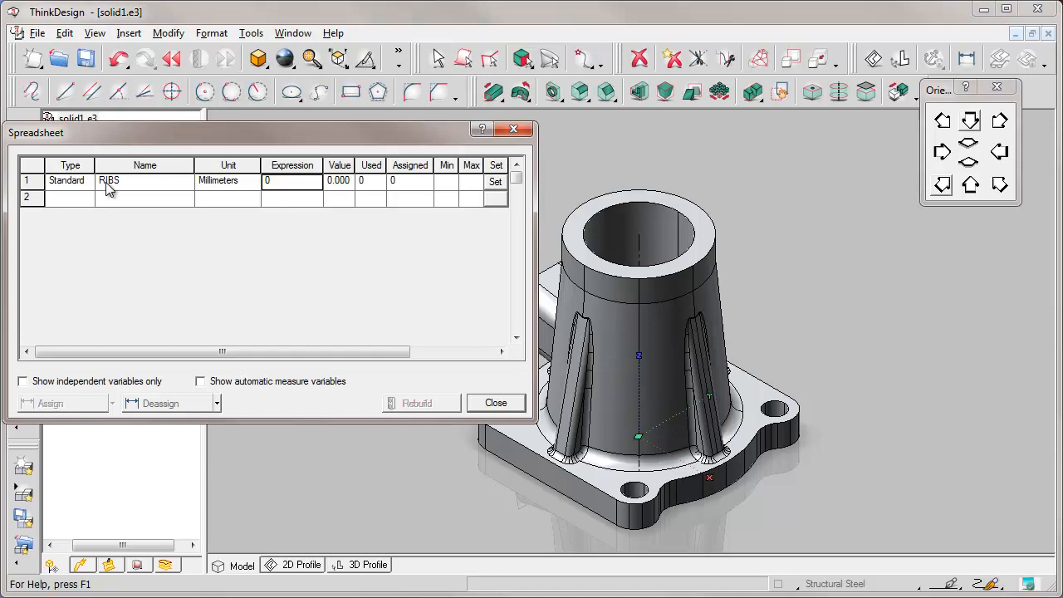
Step: Assign the RIBS variable to the Solid Rib feature with its expression at 0 and rebuild the model
click(31, 184)
click(51, 405)
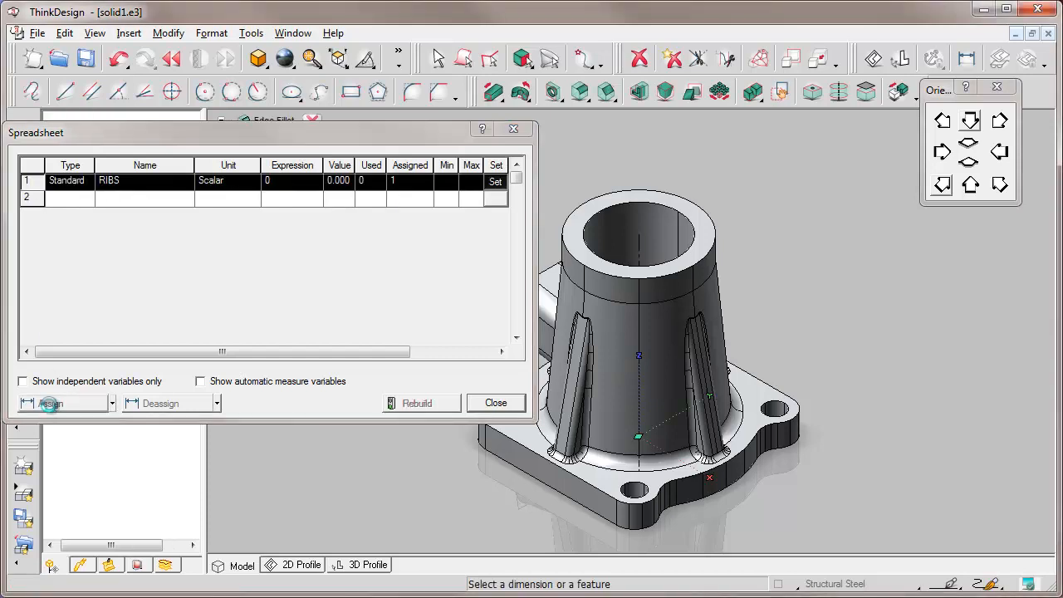
click(455, 405)
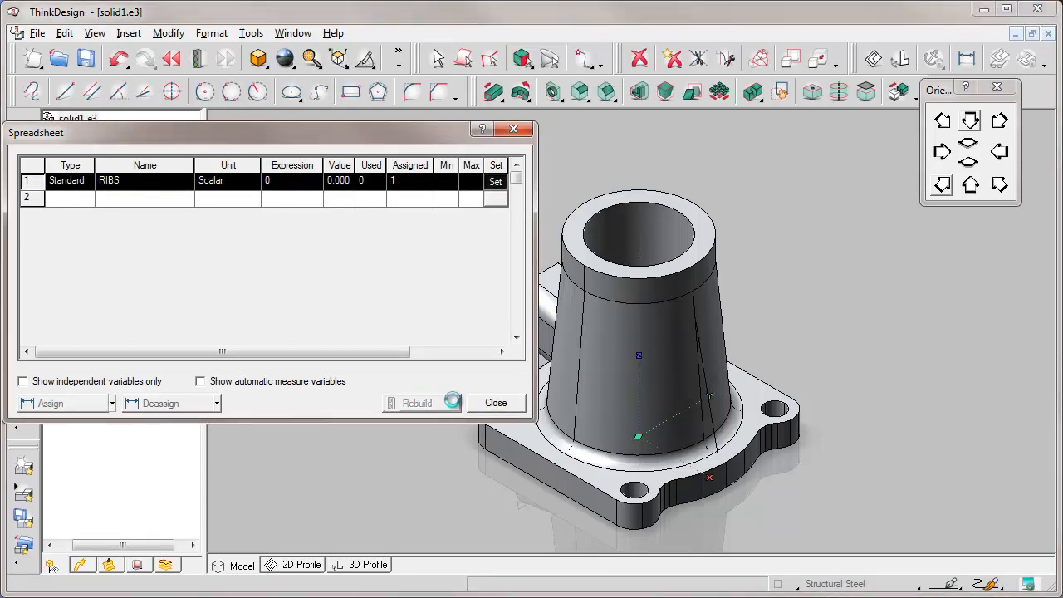
Step: Set the expression of the RIBS variable to 1, rebuild the model and close the spreadsheet
click(293, 182)
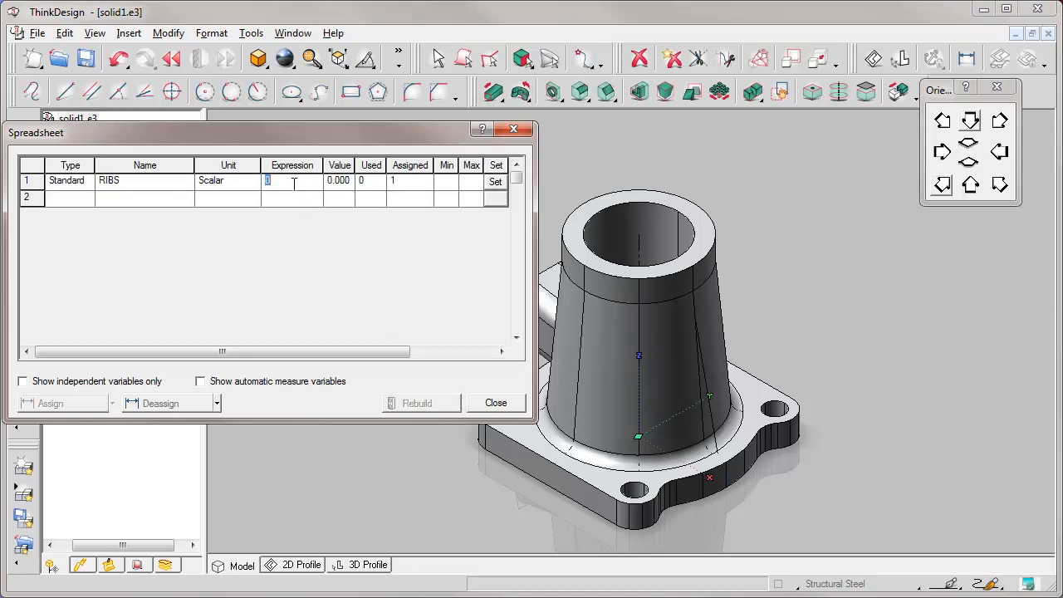
text(1)
key(Tab)
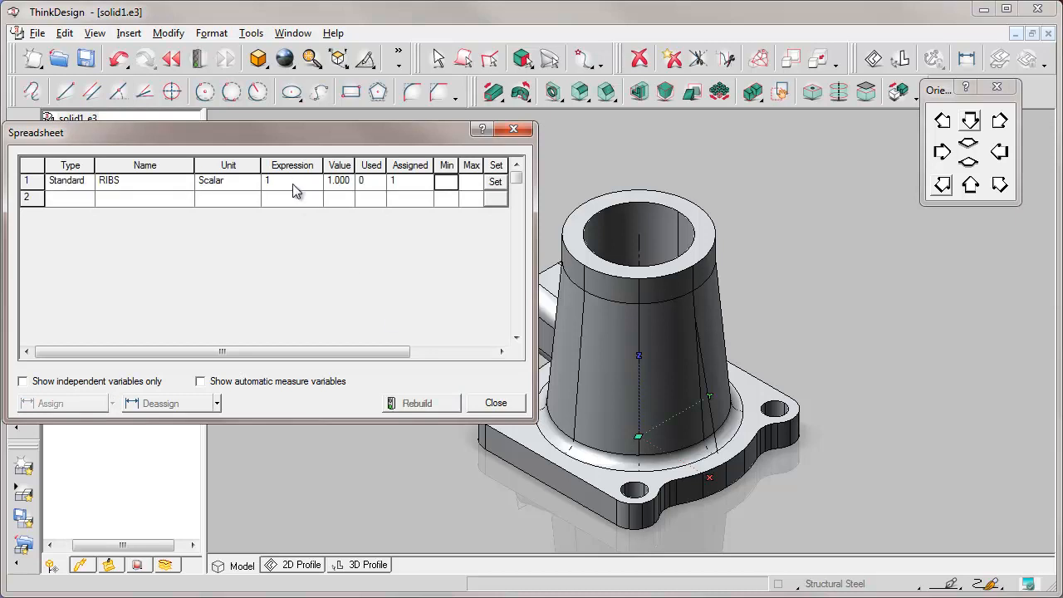
click(410, 403)
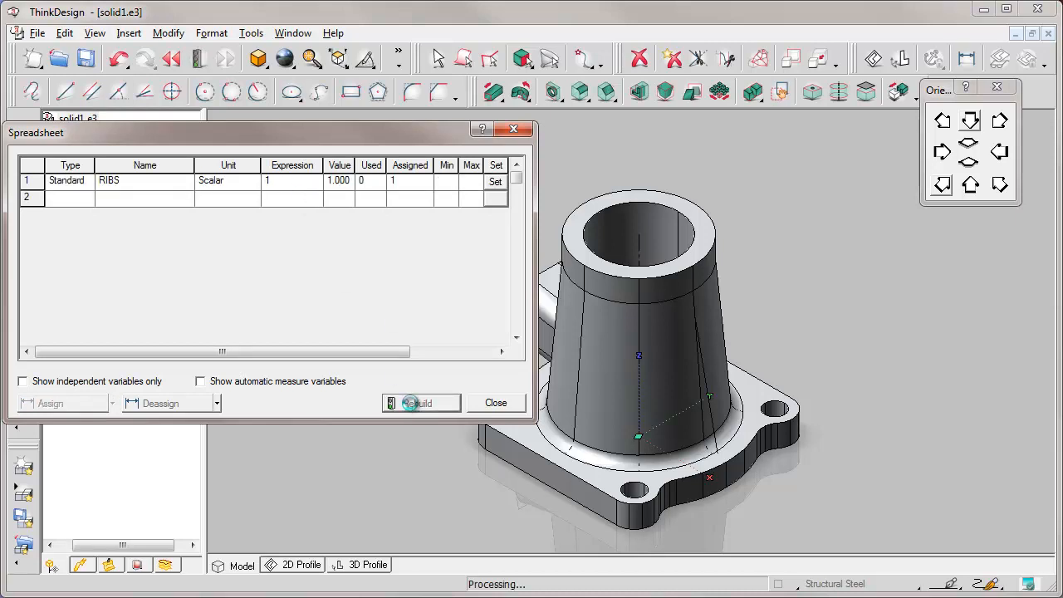
click(495, 402)
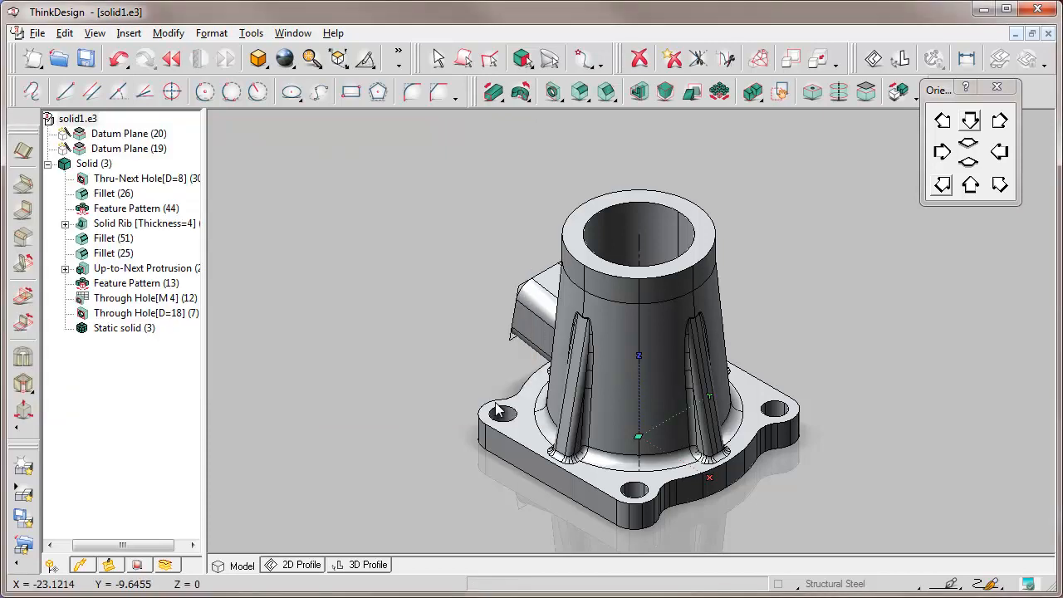
Step: Unhide Datum Plane (20) and Datum Plane (19)
click(95, 34)
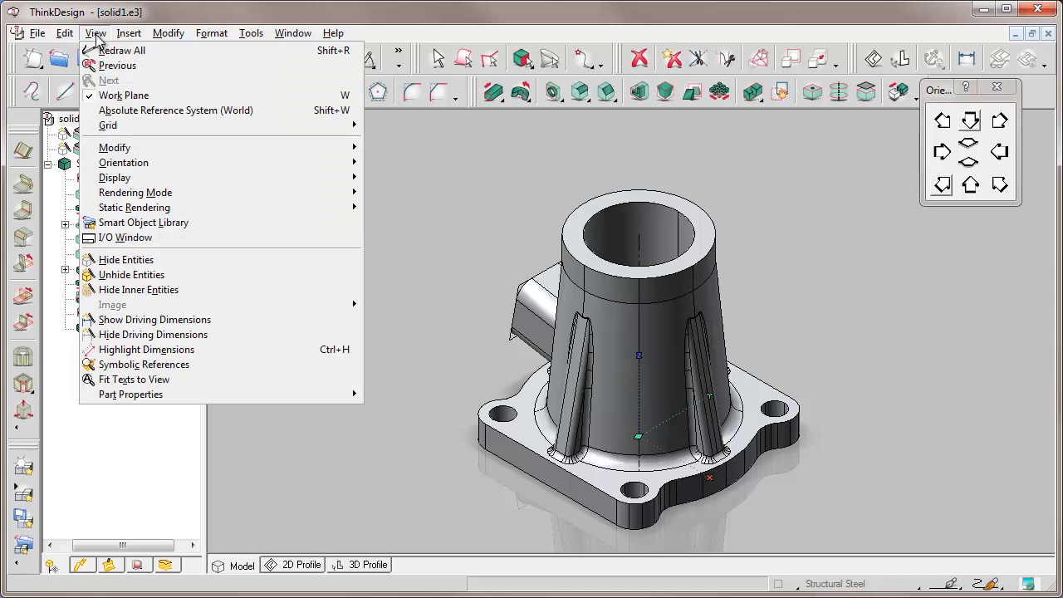
click(110, 276)
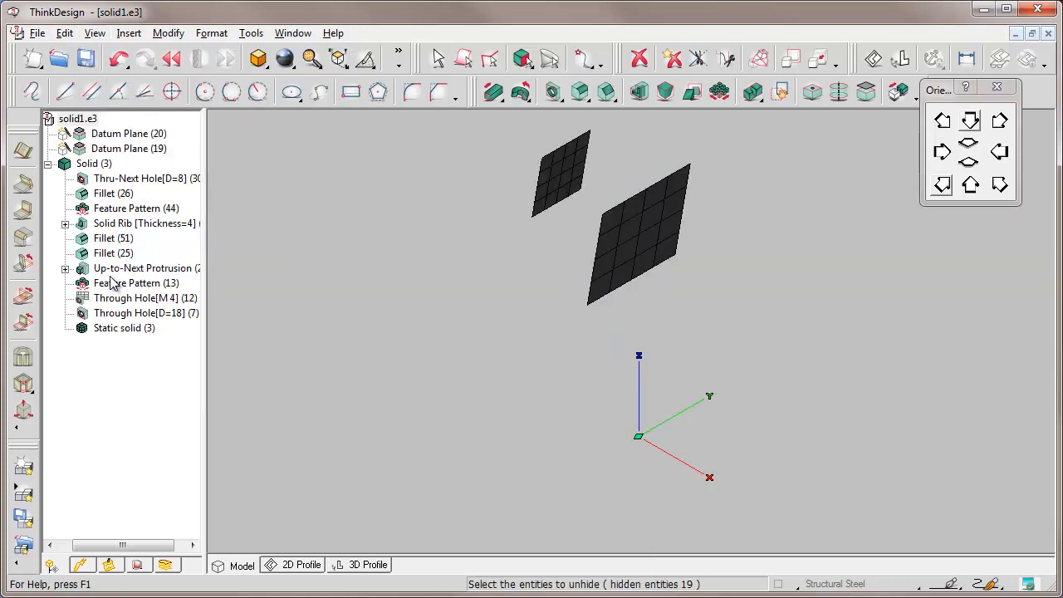
click(557, 177)
click(641, 239)
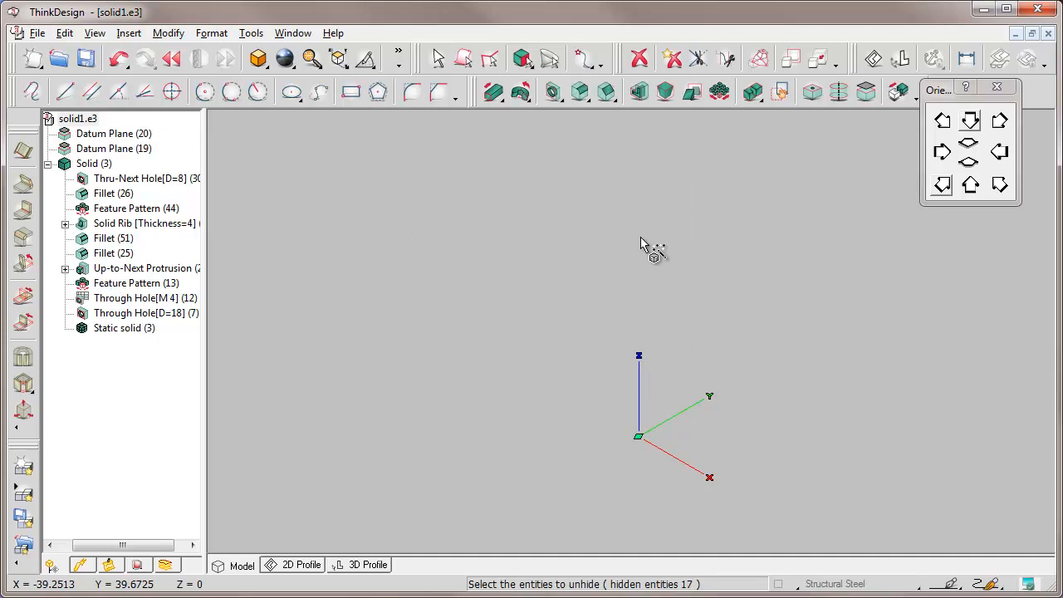
click(95, 34)
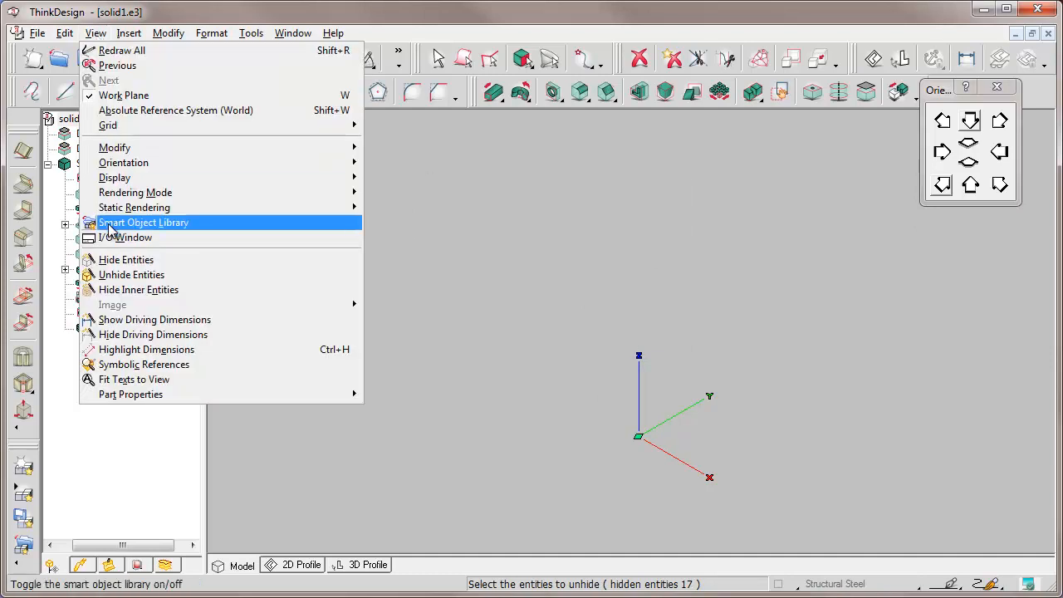
click(114, 260)
key(Escape)
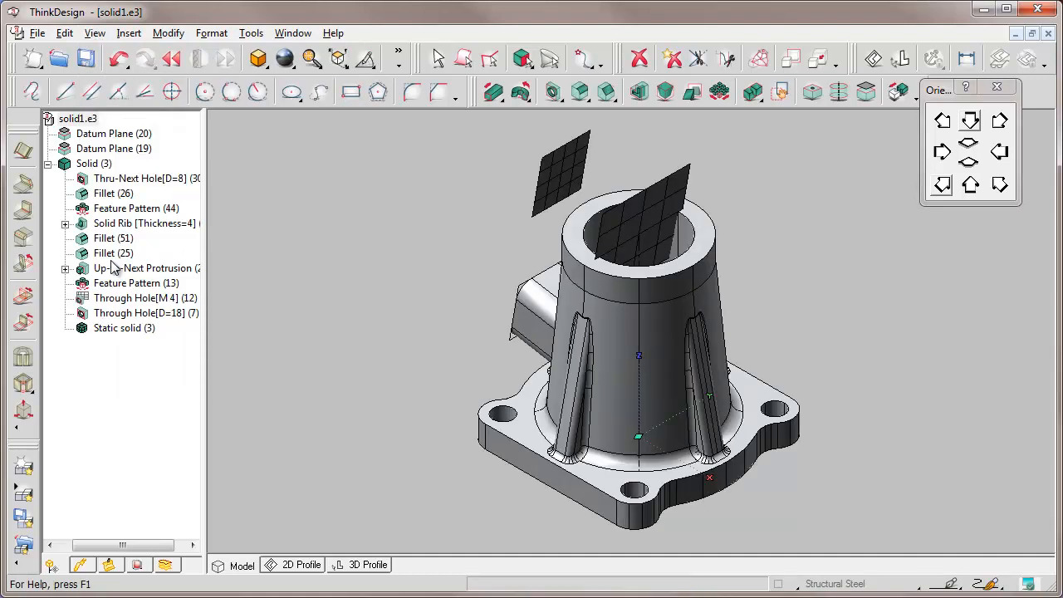
Step: Show the driving dimensions of Datum Plane (20) and Datum Plane (19) in a side view of the model
click(969, 162)
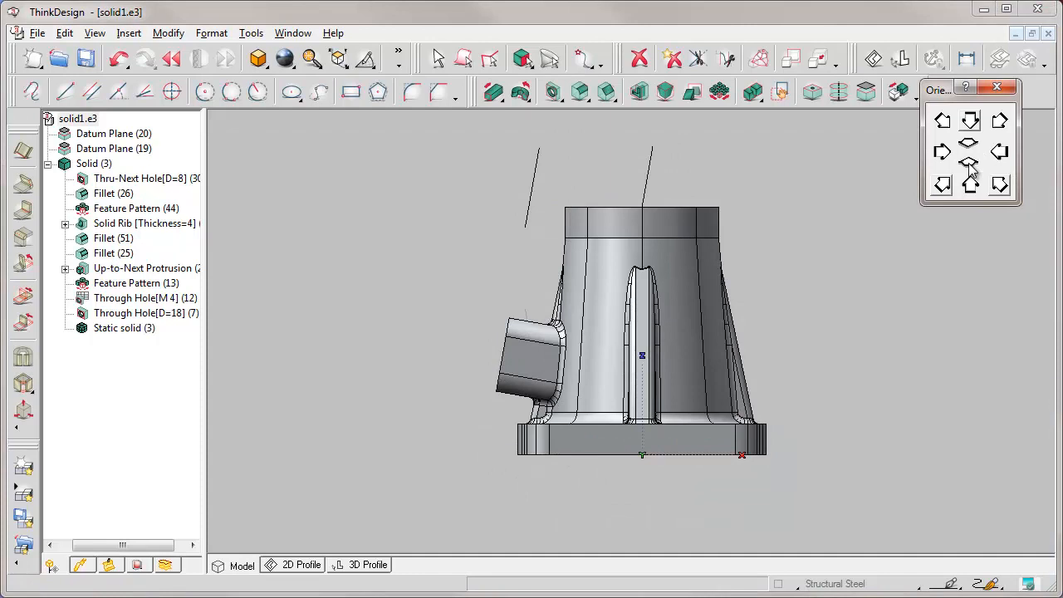
right_click(100, 135)
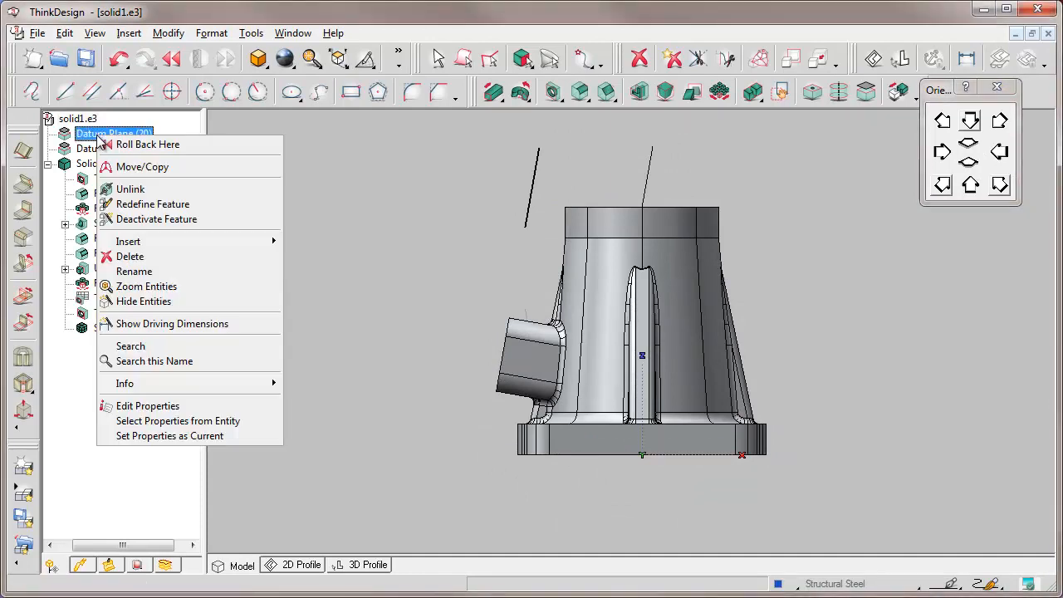
click(143, 323)
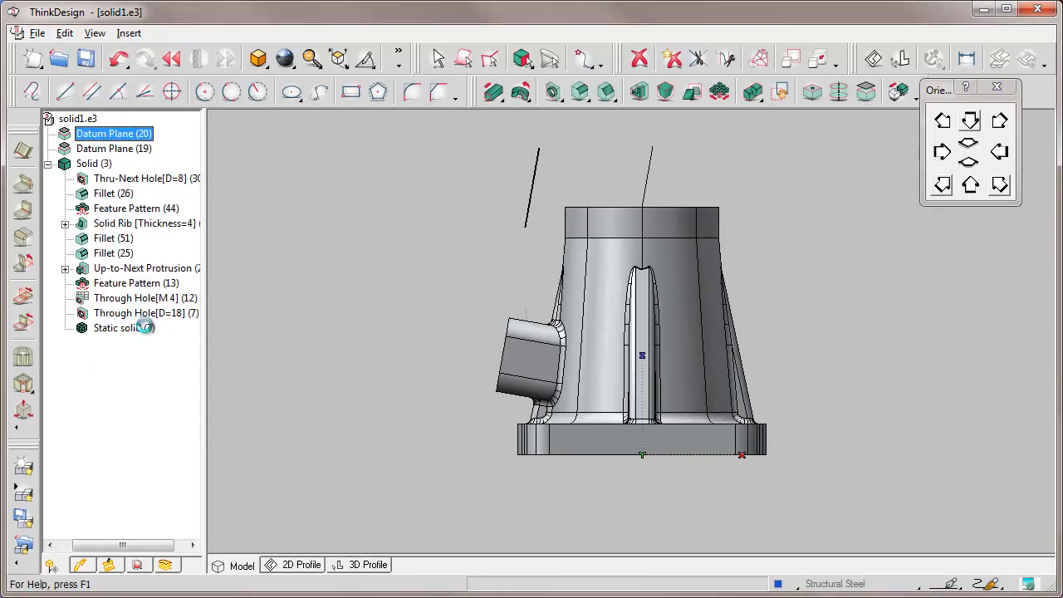
click(447, 279)
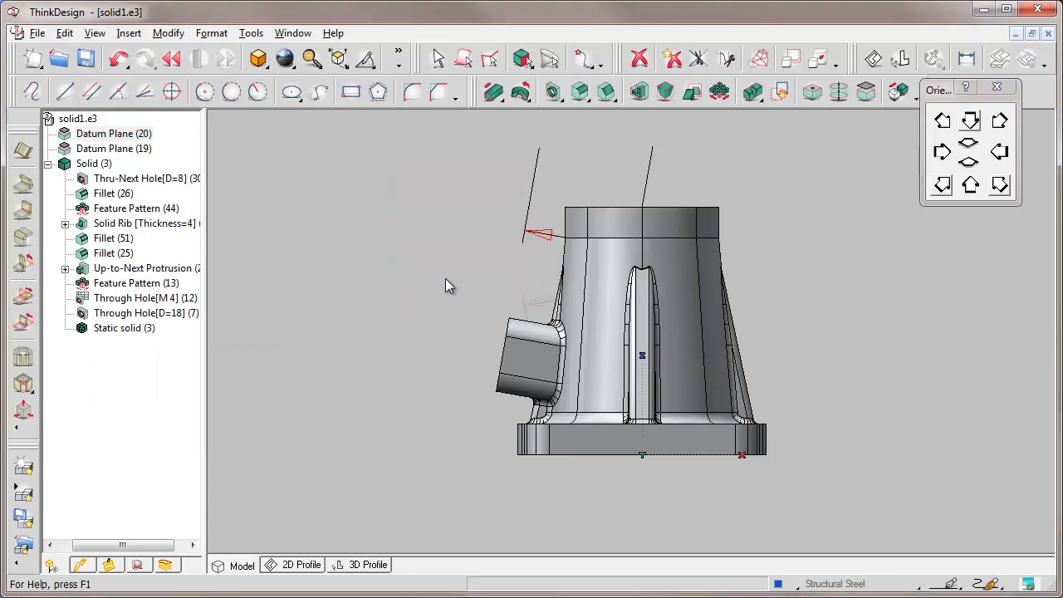
right_click(98, 149)
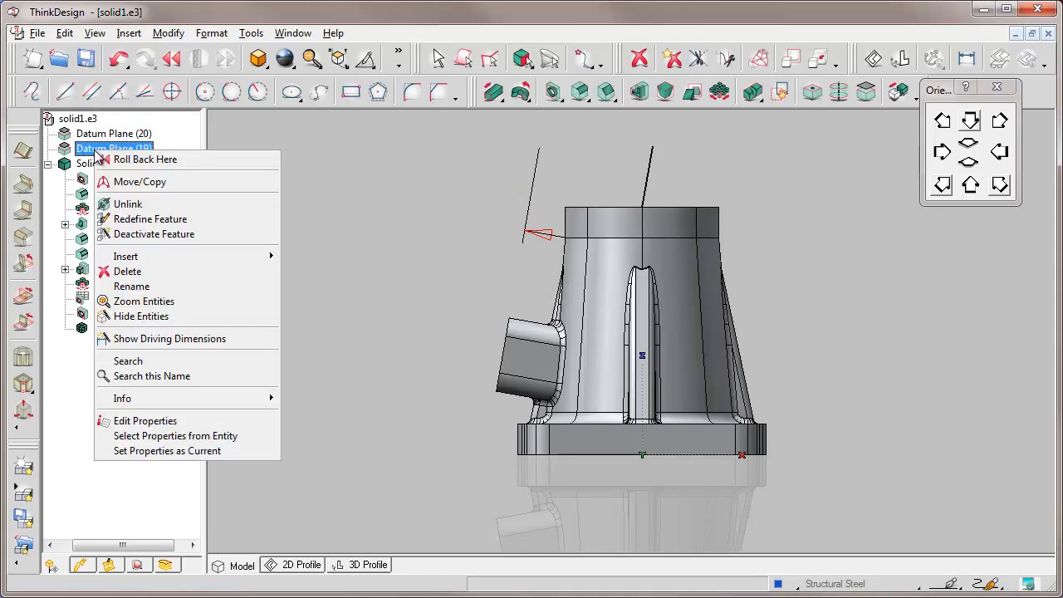
click(140, 338)
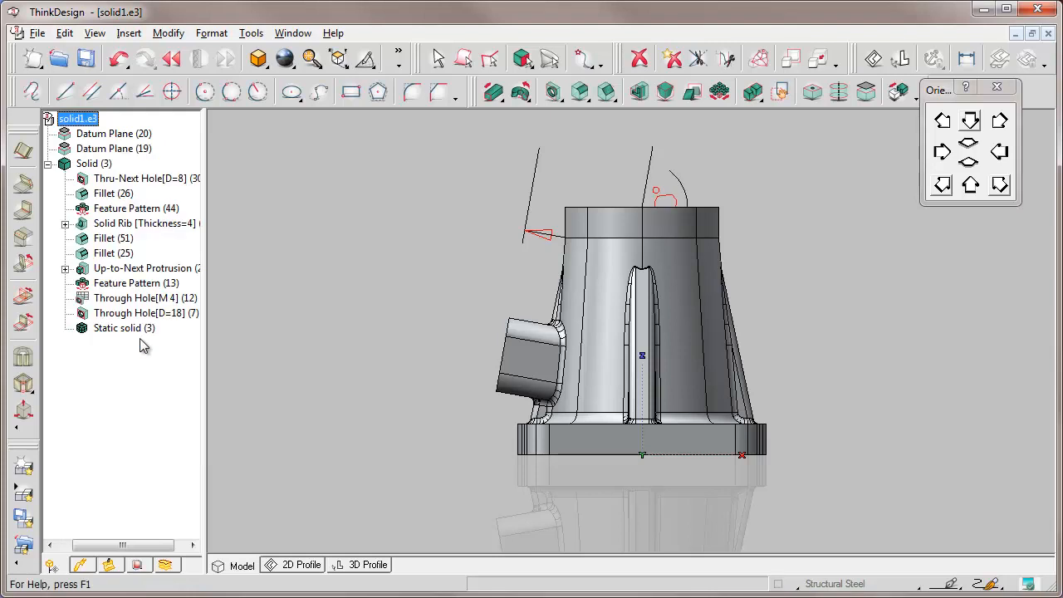
Step: Switch the model to wireframe display and set the datum plane's driving angle to the expression ANG
click(259, 59)
click(285, 76)
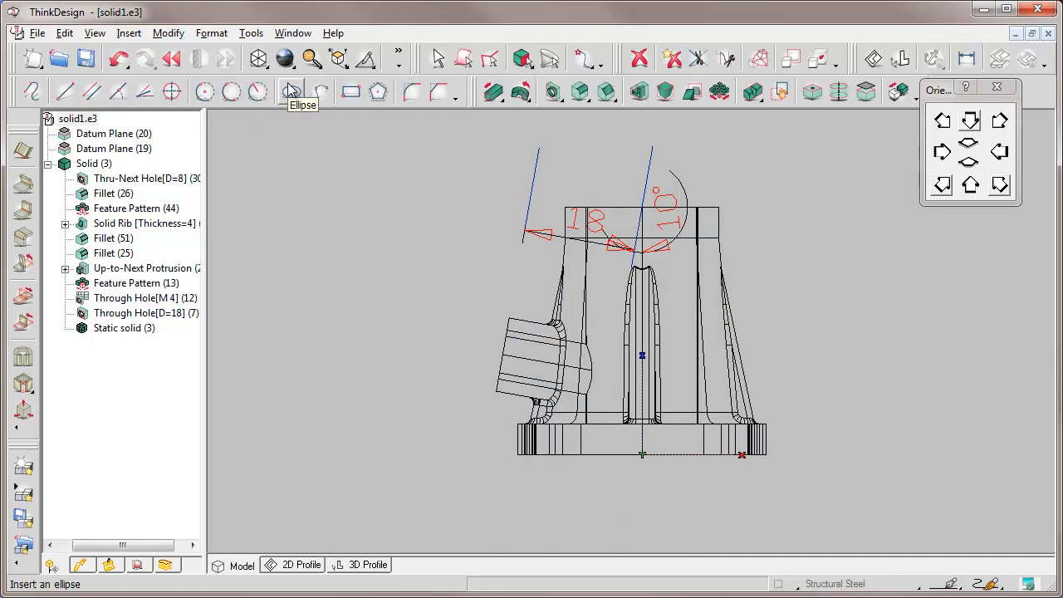
right_click(684, 225)
click(733, 258)
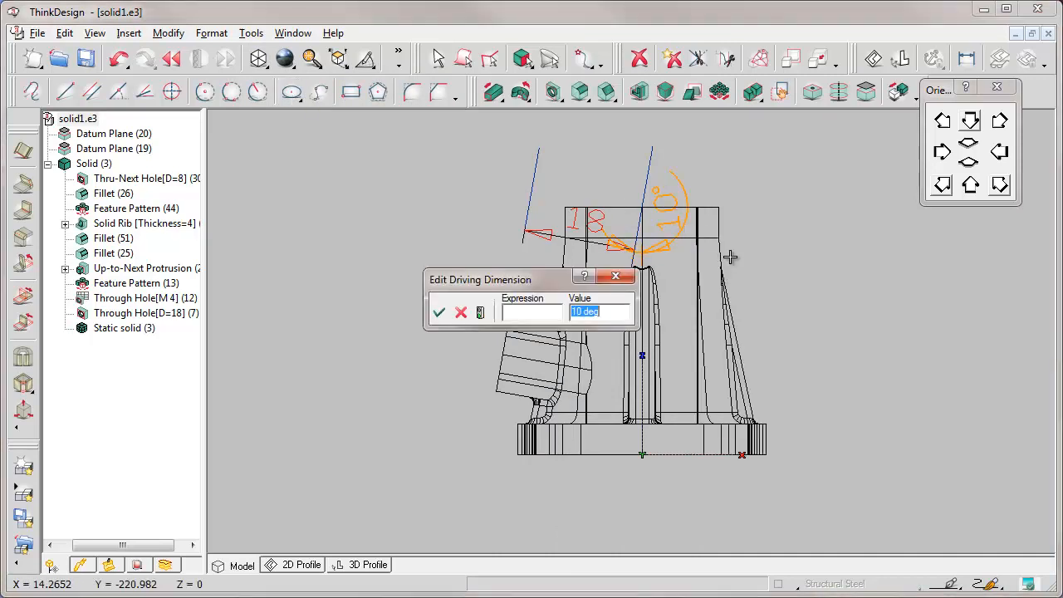
click(510, 313)
text(ANG)
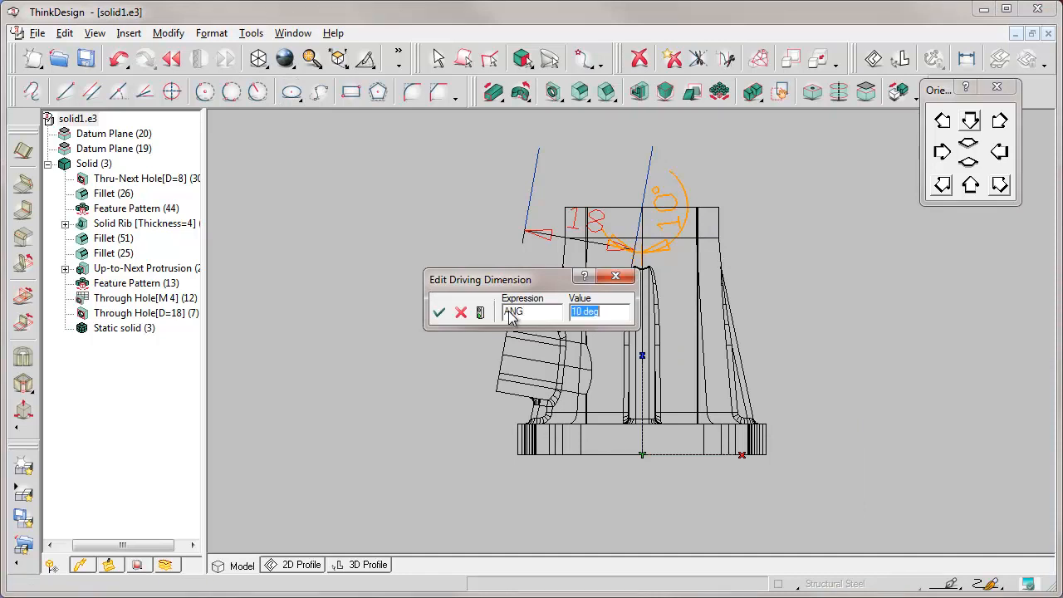
click(439, 312)
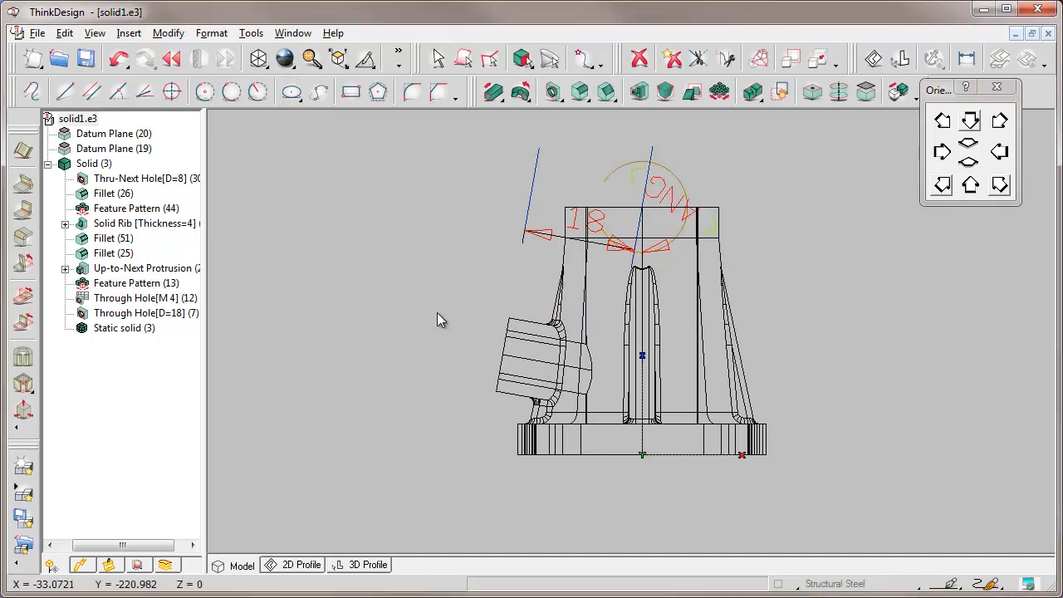
Step: Set the driving distance between the two datum planes to the expression DIST
right_click(547, 239)
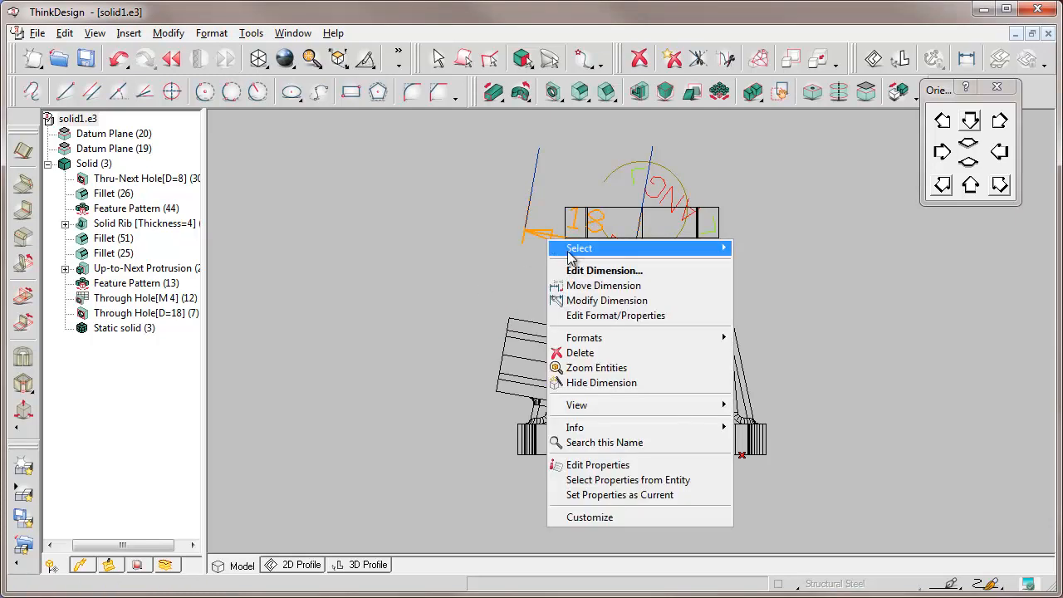
click(603, 271)
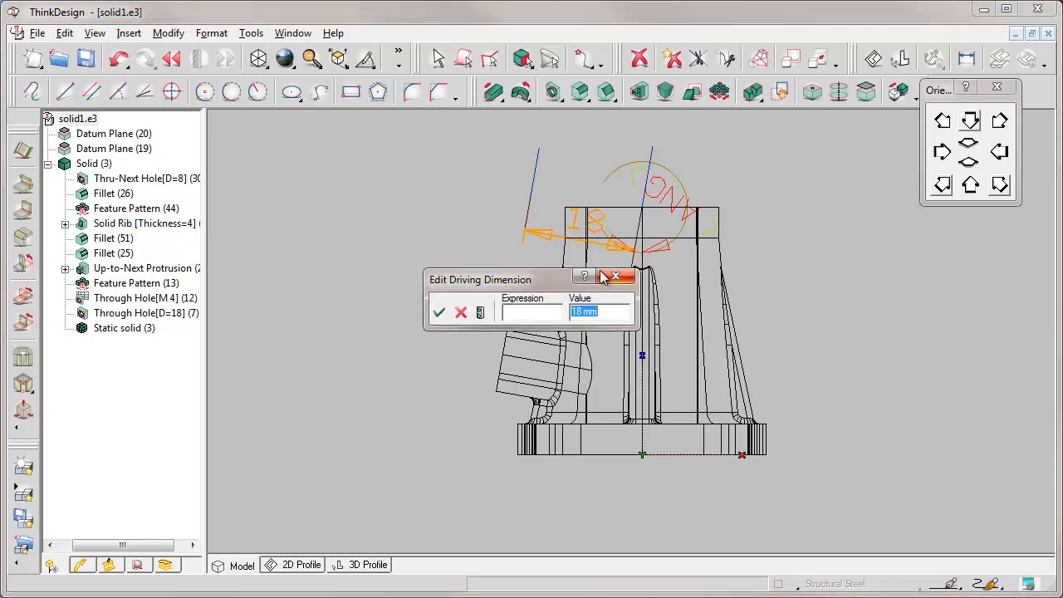
click(512, 314)
text(DIST)
click(438, 313)
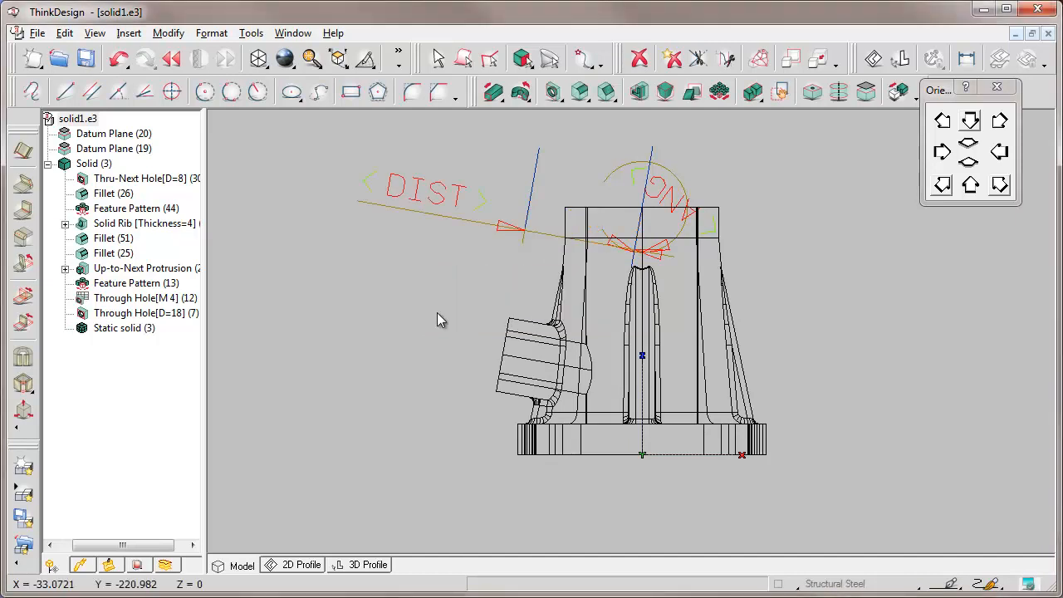
Step: Hide the ANG and DIST driving dimensions of the two datum planes
click(94, 33)
click(129, 333)
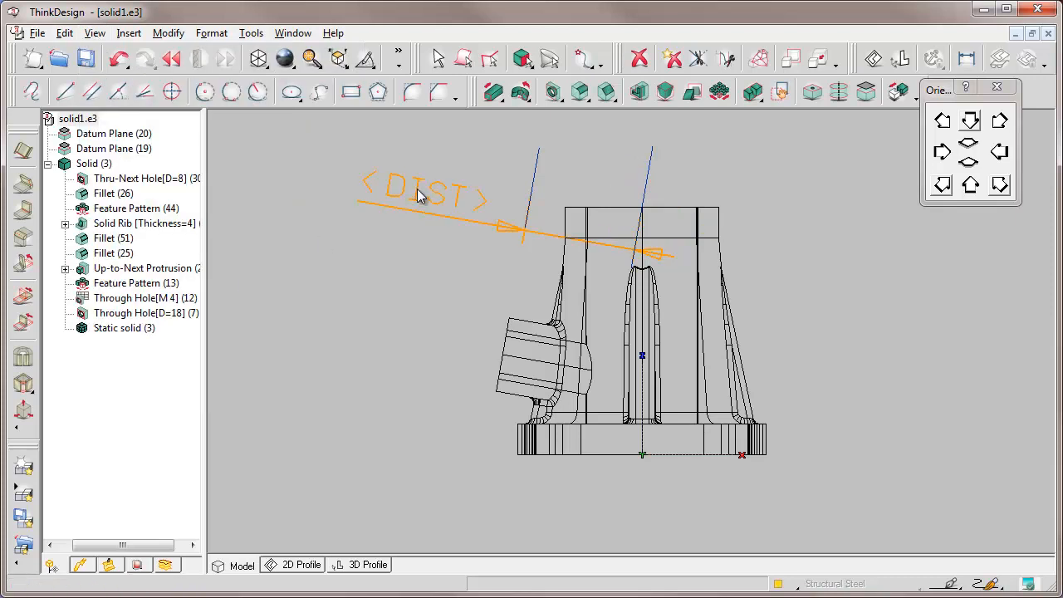
click(95, 34)
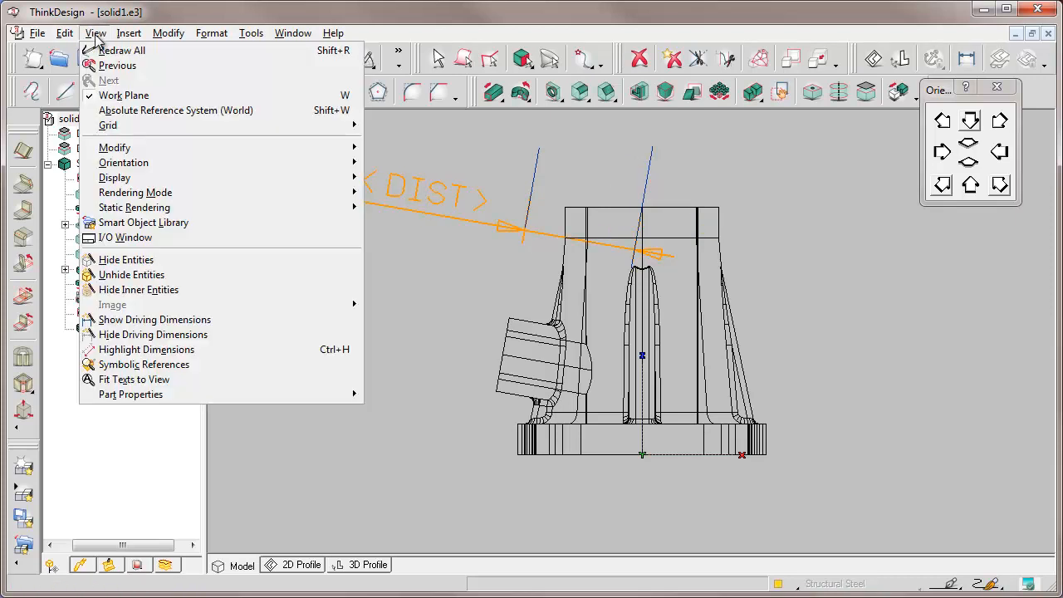
click(132, 335)
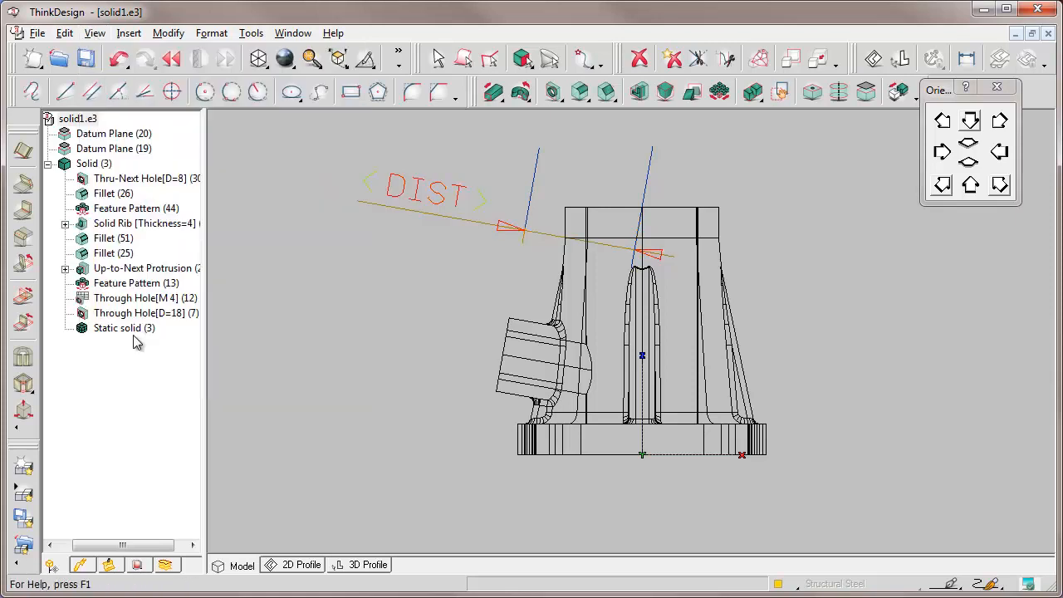
right_click(105, 135)
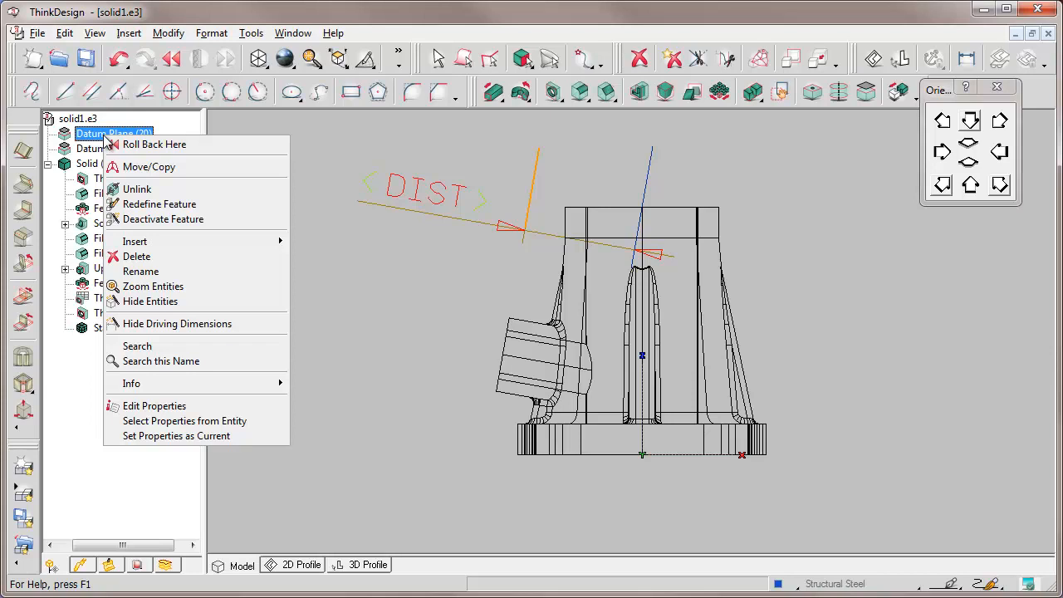
click(147, 324)
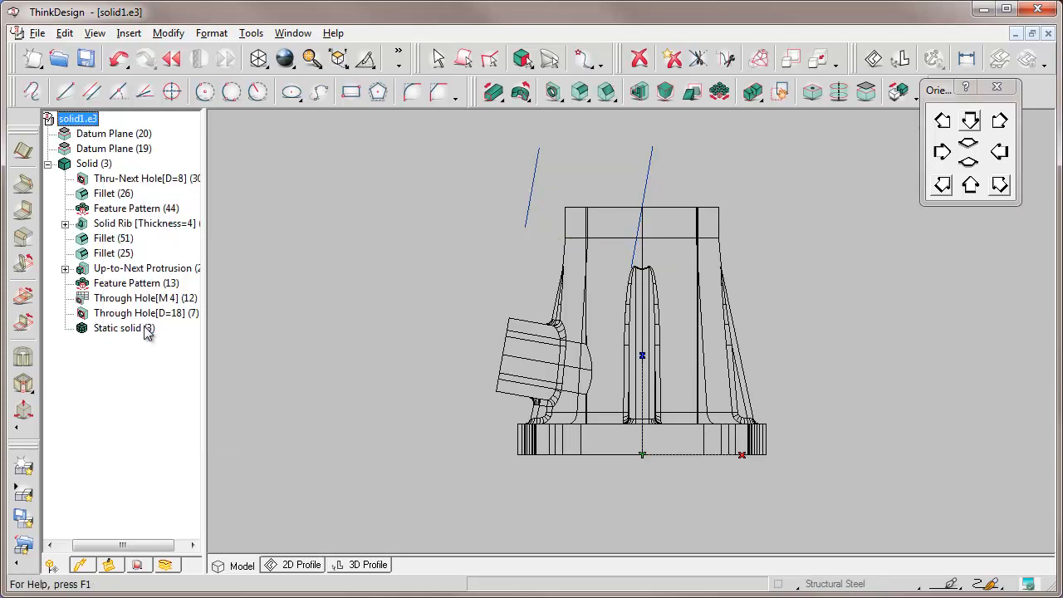
Step: Hide both datum planes in an isometric view and return the model to shaded display
click(942, 185)
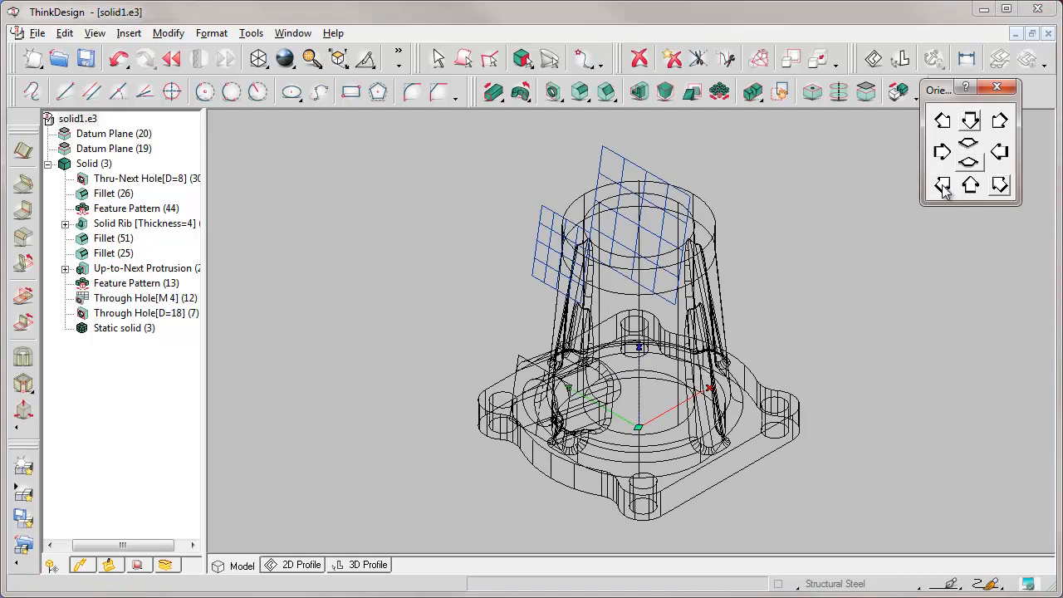
click(95, 33)
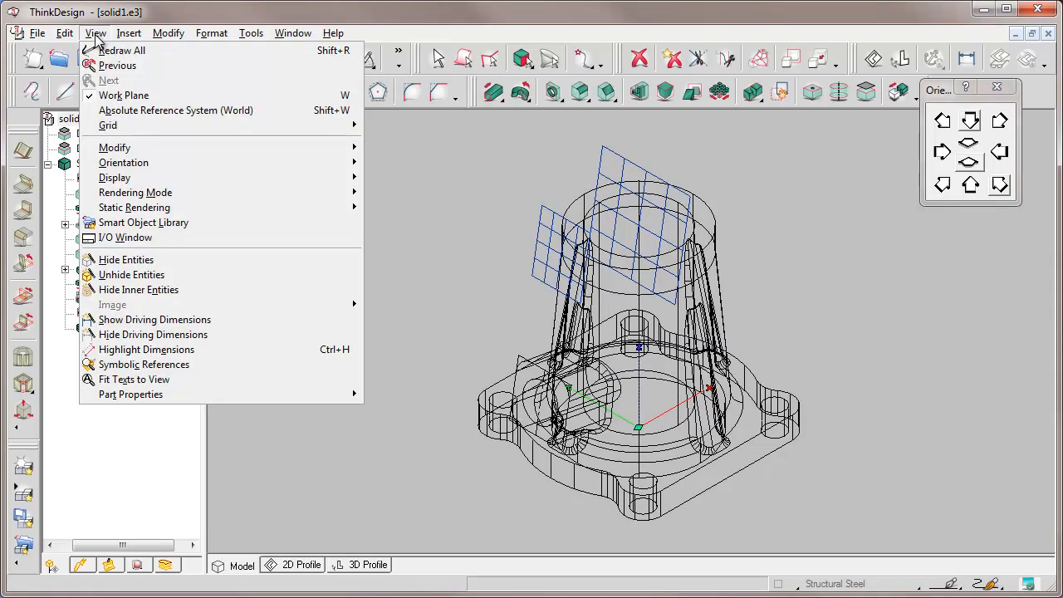
click(125, 260)
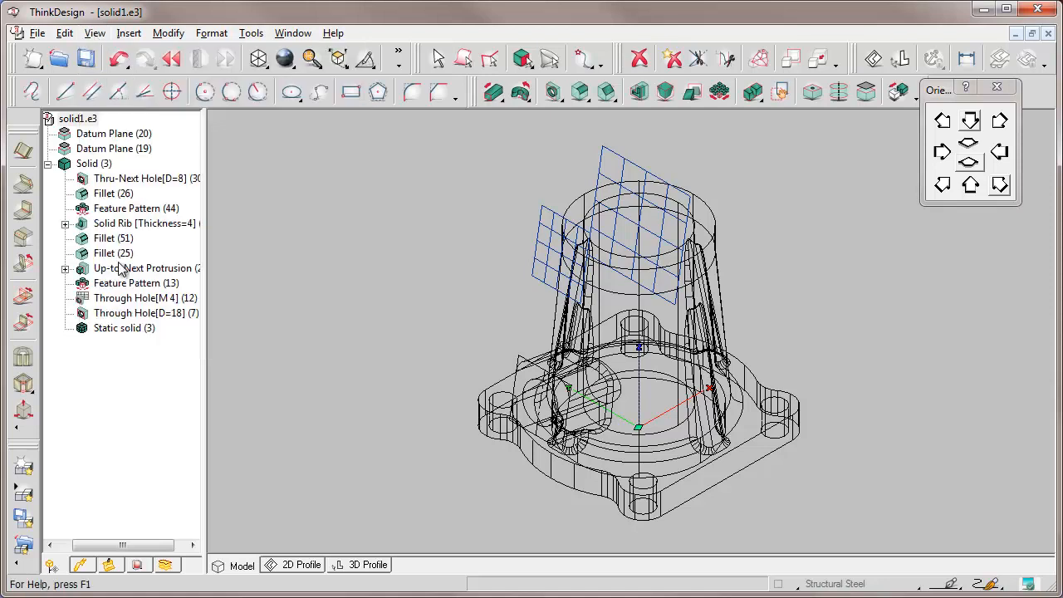
click(642, 171)
click(541, 225)
key(Escape)
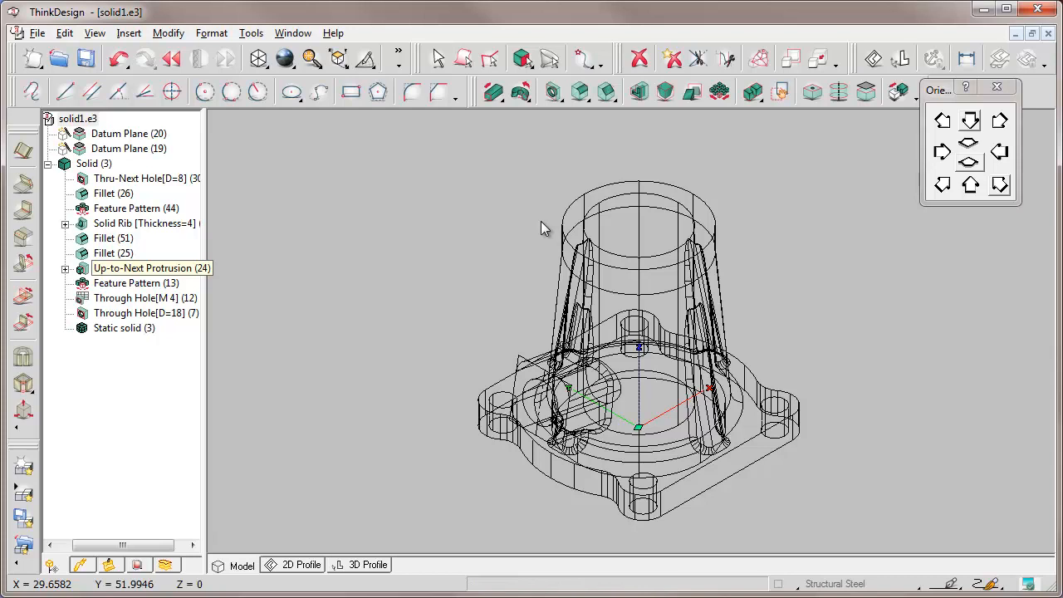
click(258, 60)
click(290, 134)
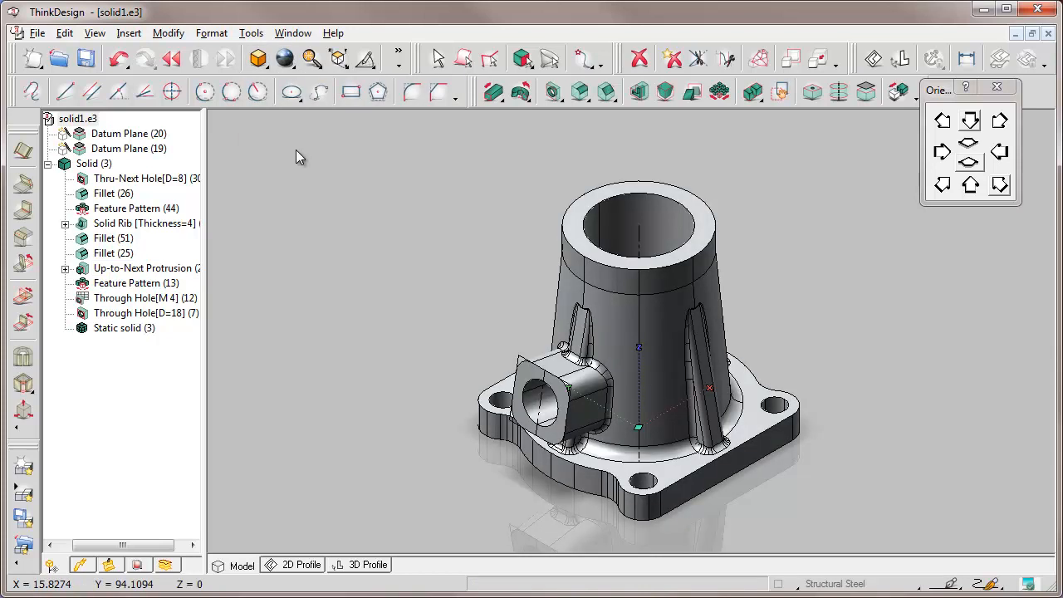
Step: Open the variables spreadsheet and set the expression of ANG to 20
click(968, 163)
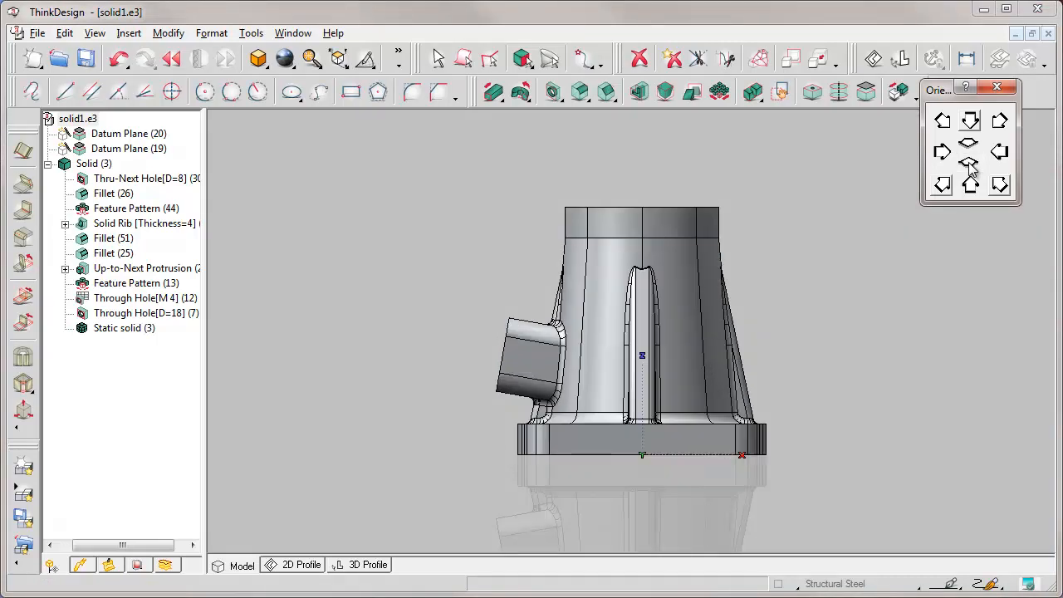
click(944, 122)
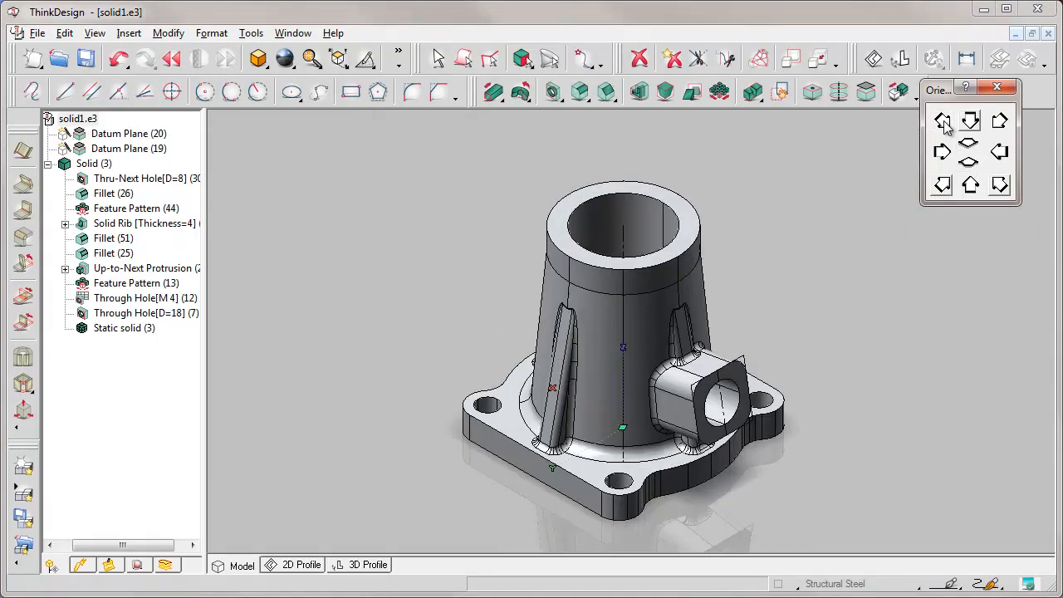
click(252, 34)
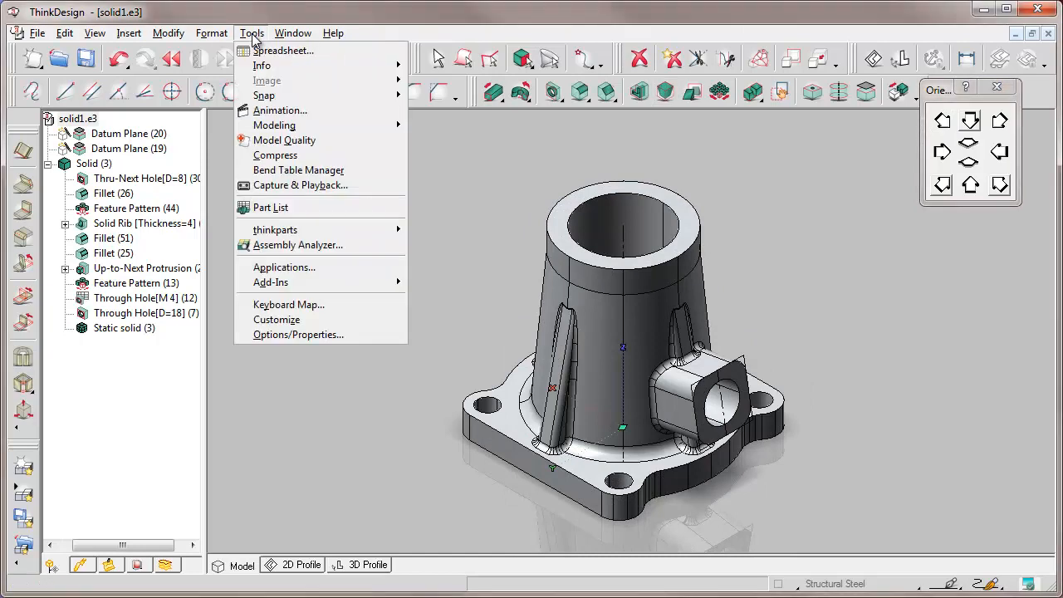
click(282, 51)
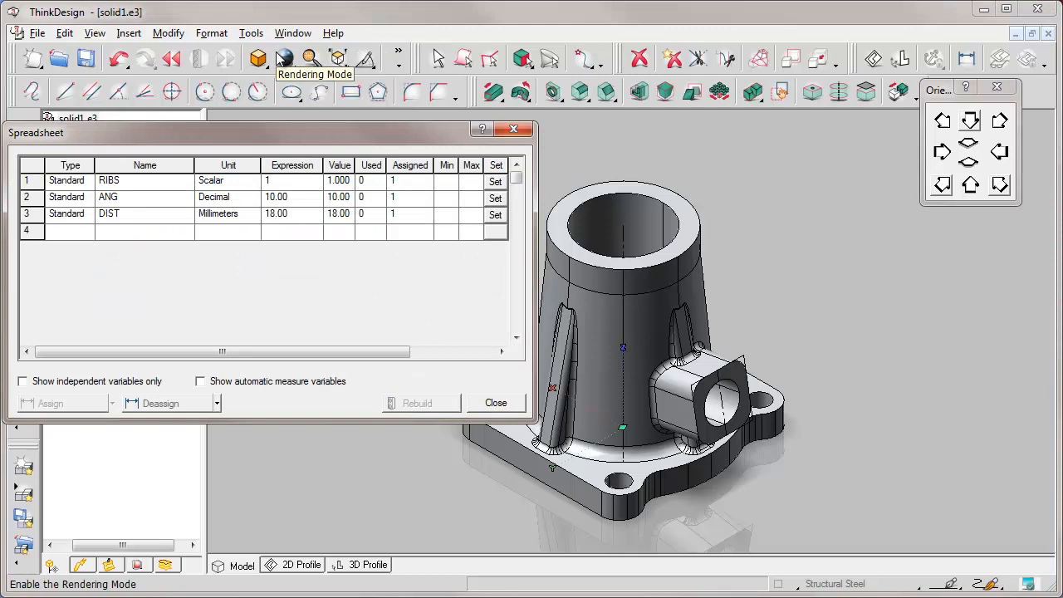
key(BackSpace)
key(BackSpace)
key(BackSpace)
key(BackSpace)
key(BackSpace)
text(20)
key(Tab)
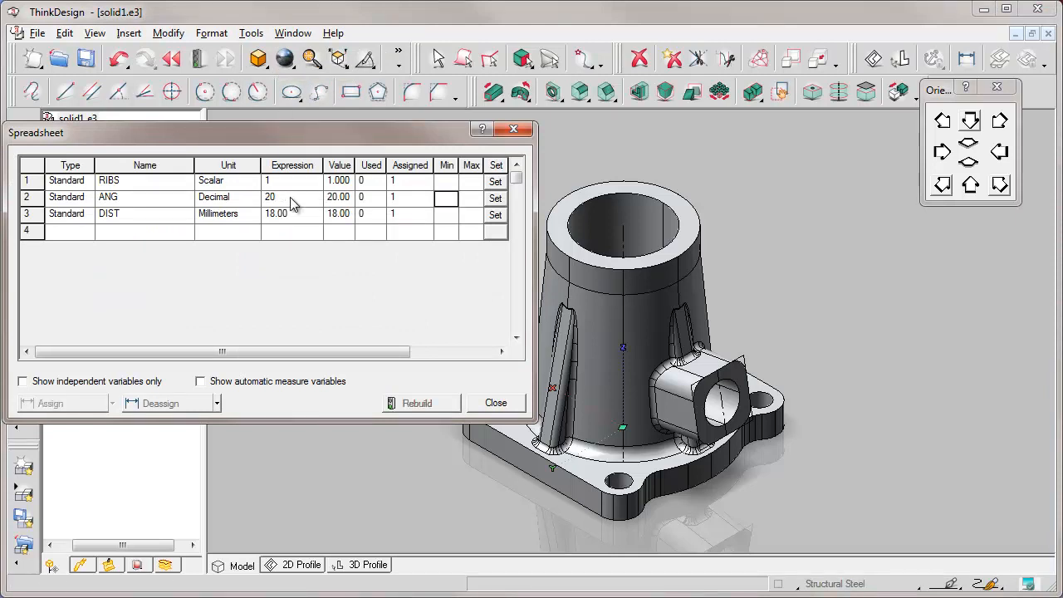
Step: Set the expression of DIST to 10 in the variables spreadsheet and rebuild the model
click(292, 213)
key(BackSpace)
key(BackSpace)
key(BackSpace)
key(BackSpace)
key(BackSpace)
text(10)
key(Tab)
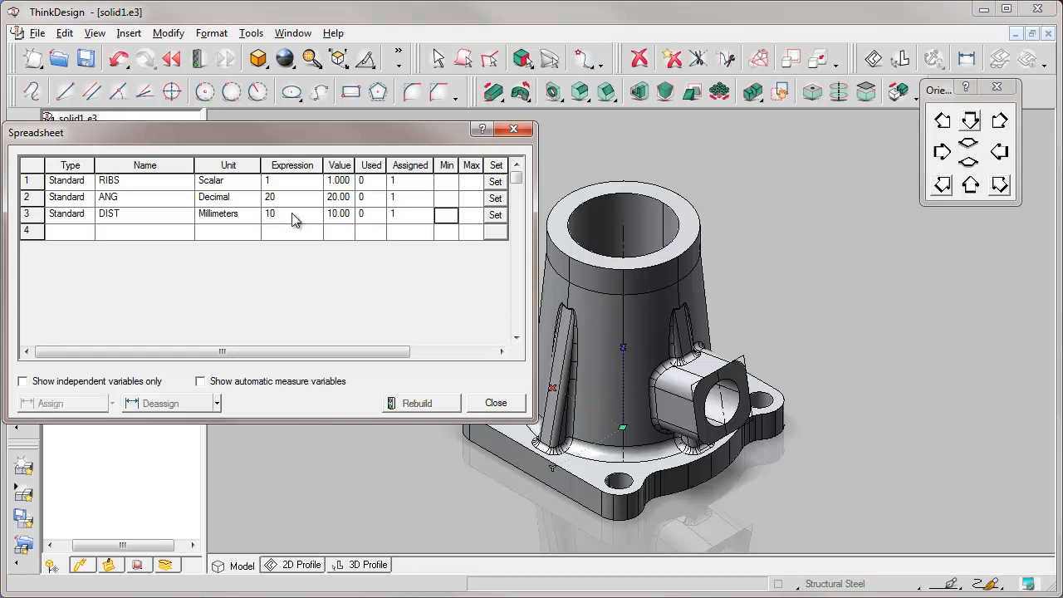
click(415, 403)
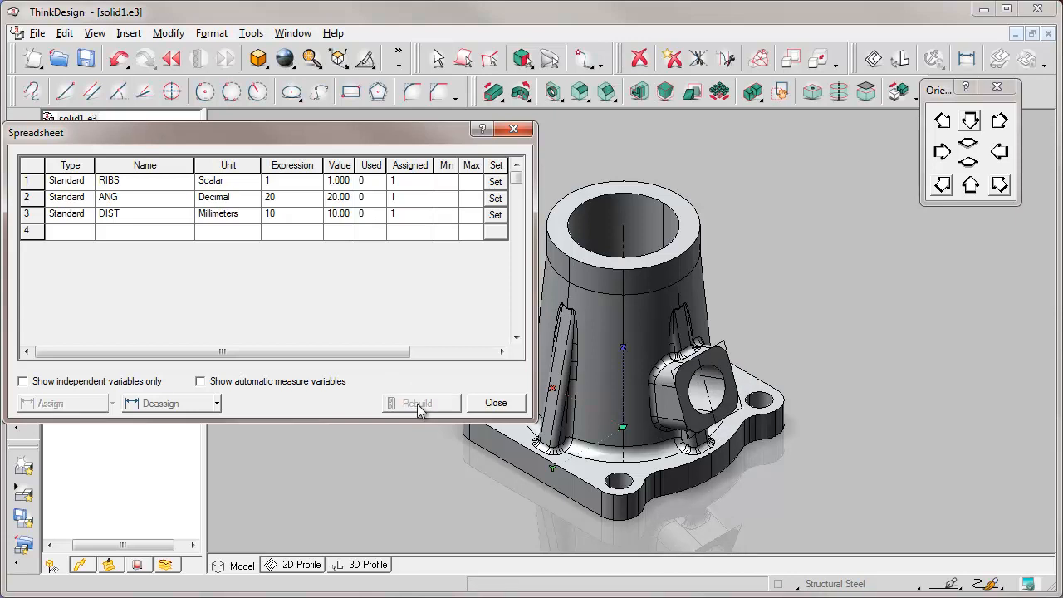
Step: Check the rebuilt side boss from several orientations and set the expression of ANG to 15
click(942, 186)
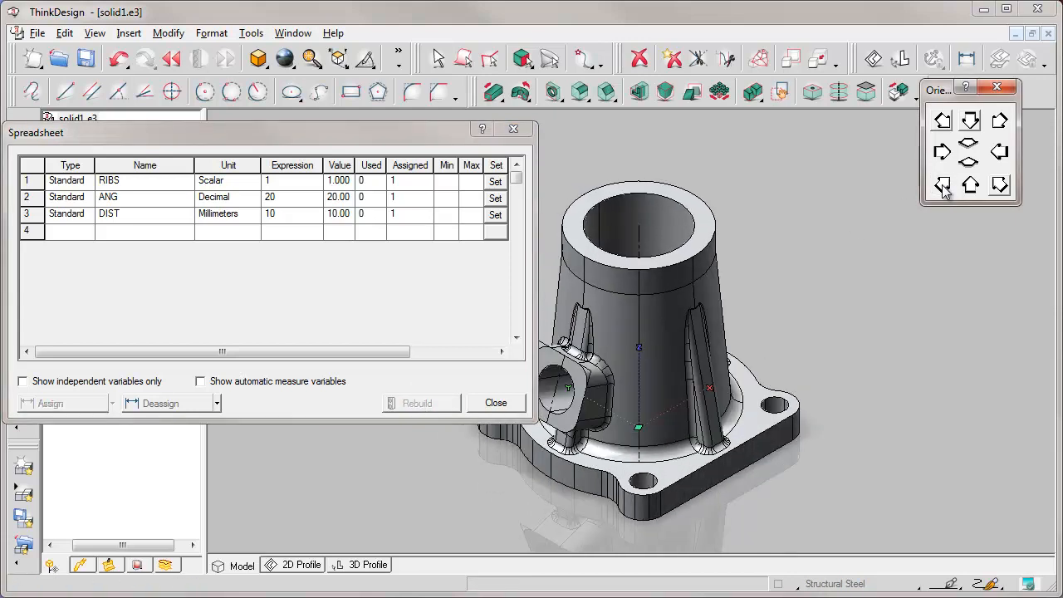
click(999, 186)
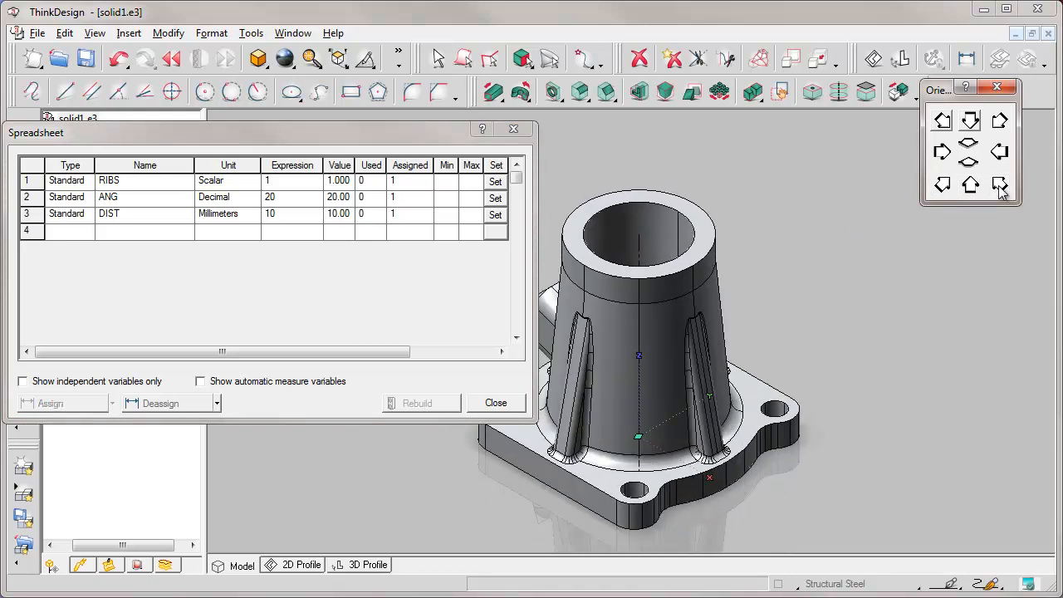
click(969, 163)
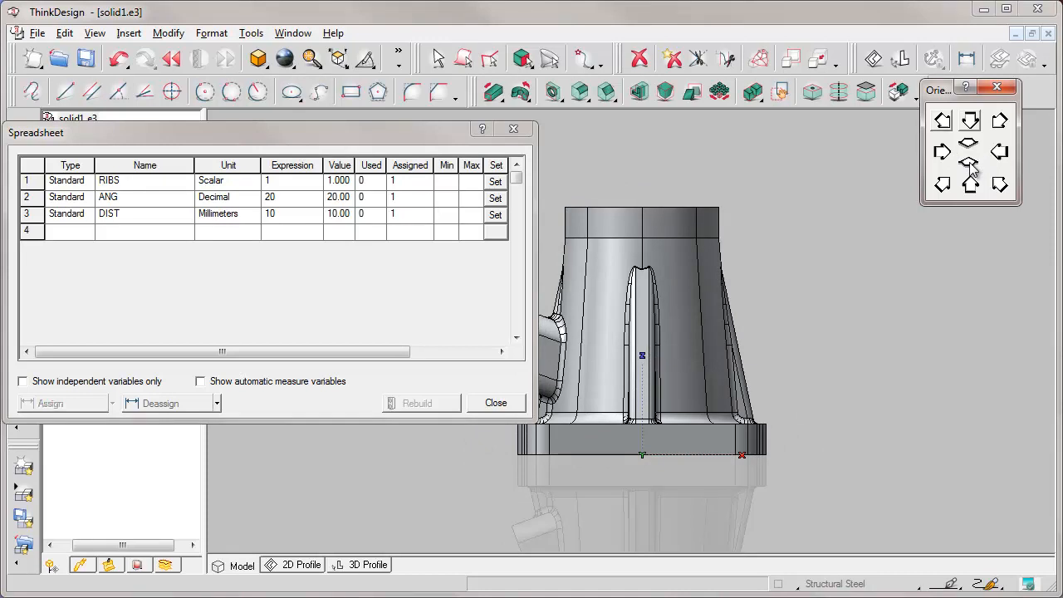
click(943, 122)
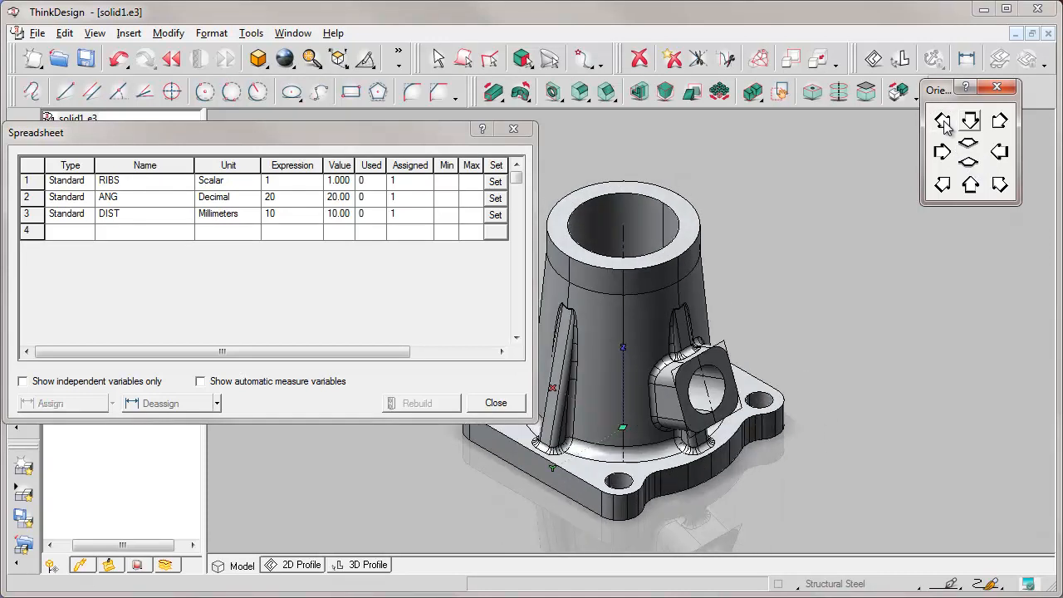
double_click(282, 197)
text(15)
key(Return)
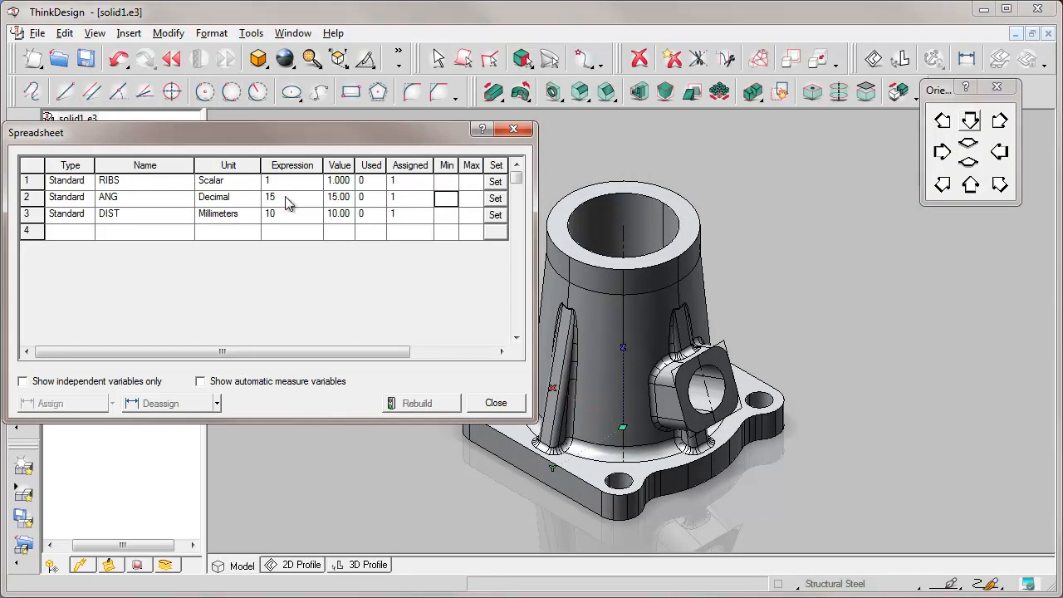
Step: Set the expression of DIST to 20, rebuild the model and close the spreadsheet
double_click(285, 213)
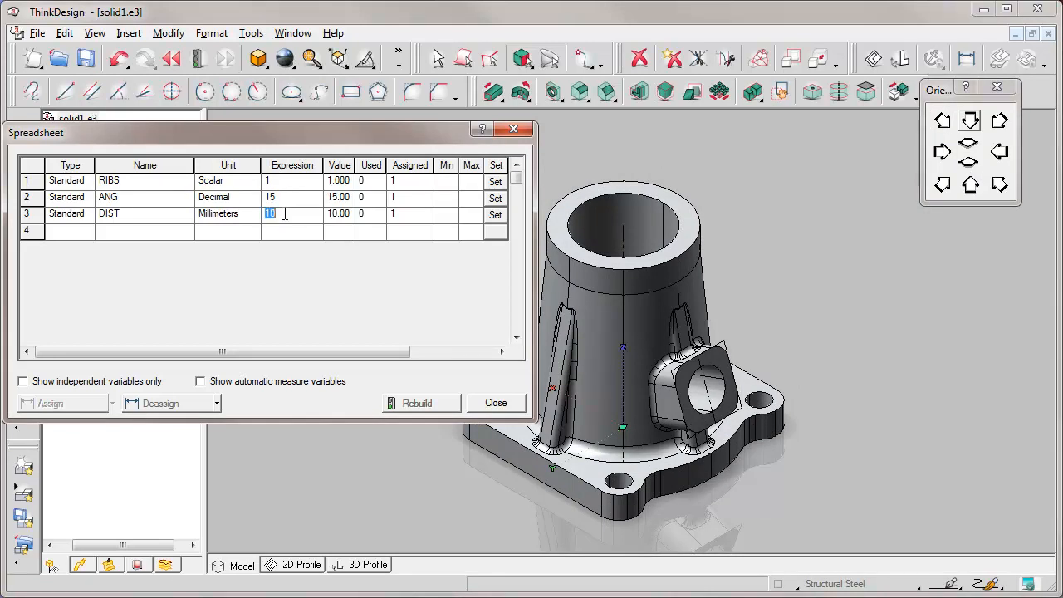
text(20)
key(Return)
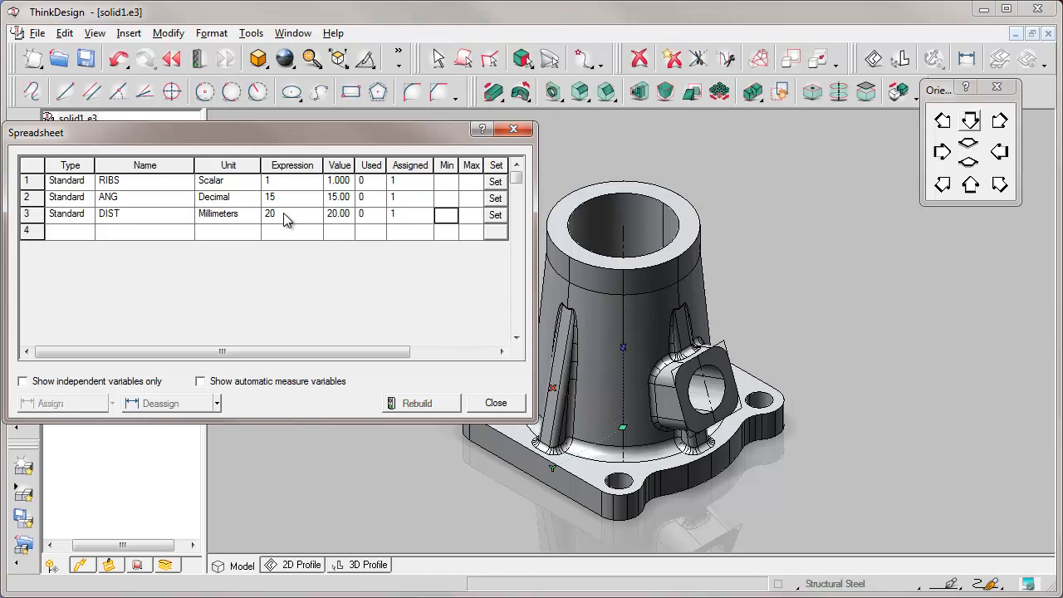
click(417, 402)
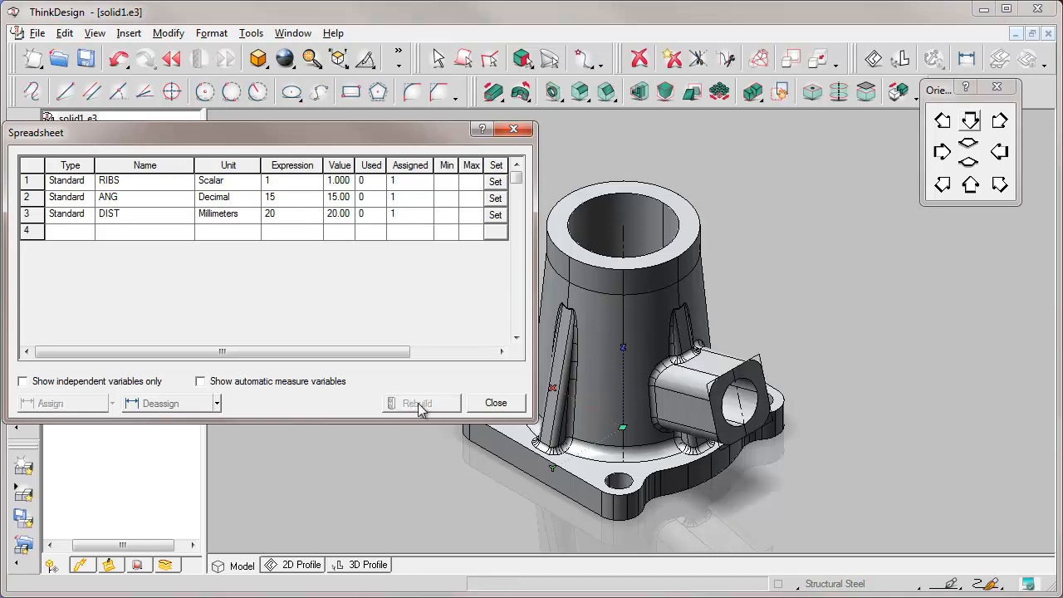
click(943, 187)
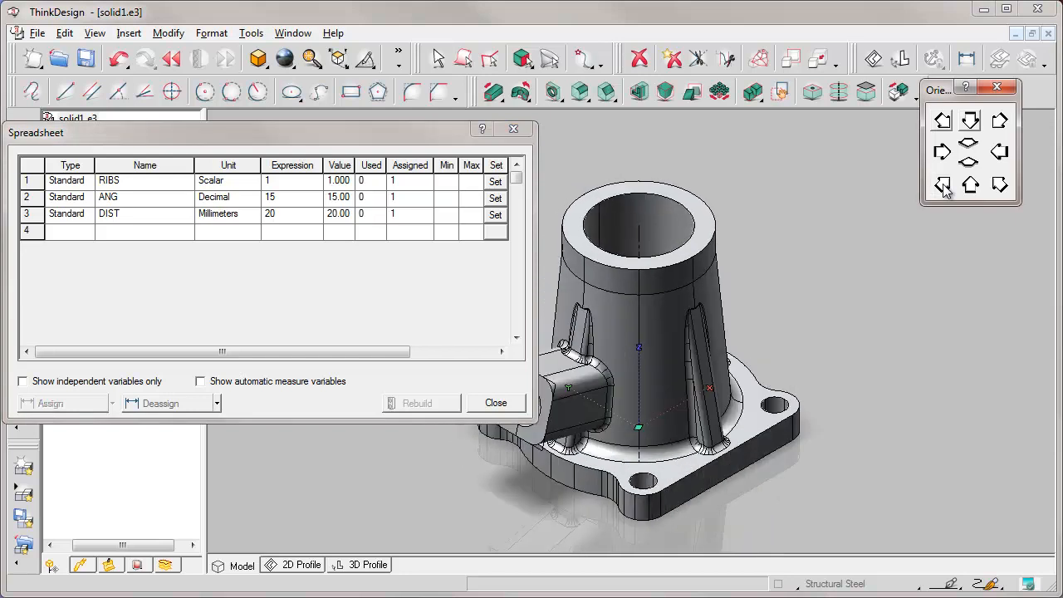
click(496, 403)
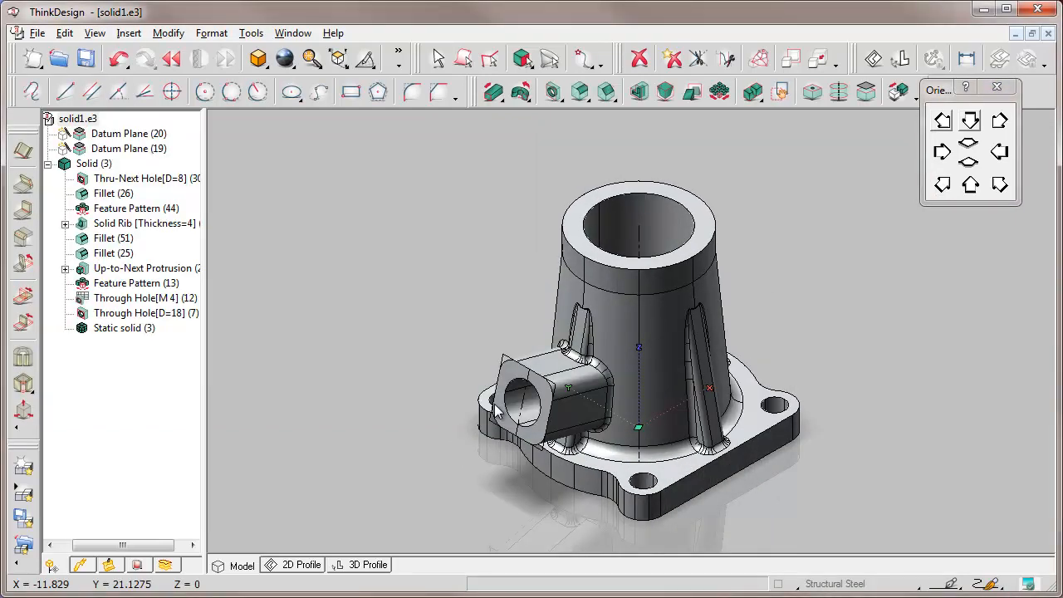
Step: Switch the model display to Shaded View without boundary lines
click(312, 59)
click(329, 104)
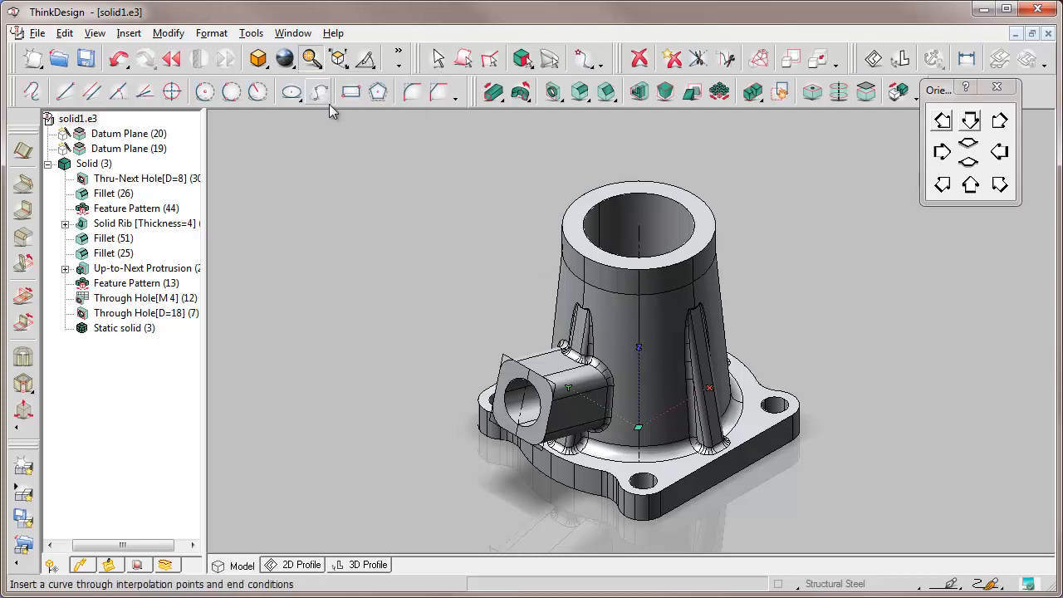
click(258, 60)
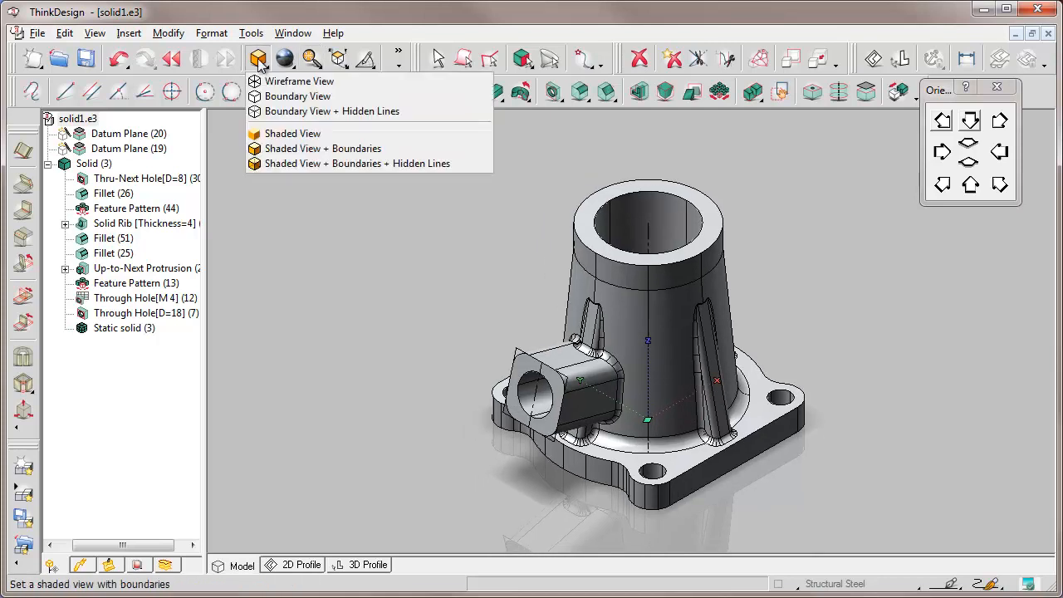
click(290, 134)
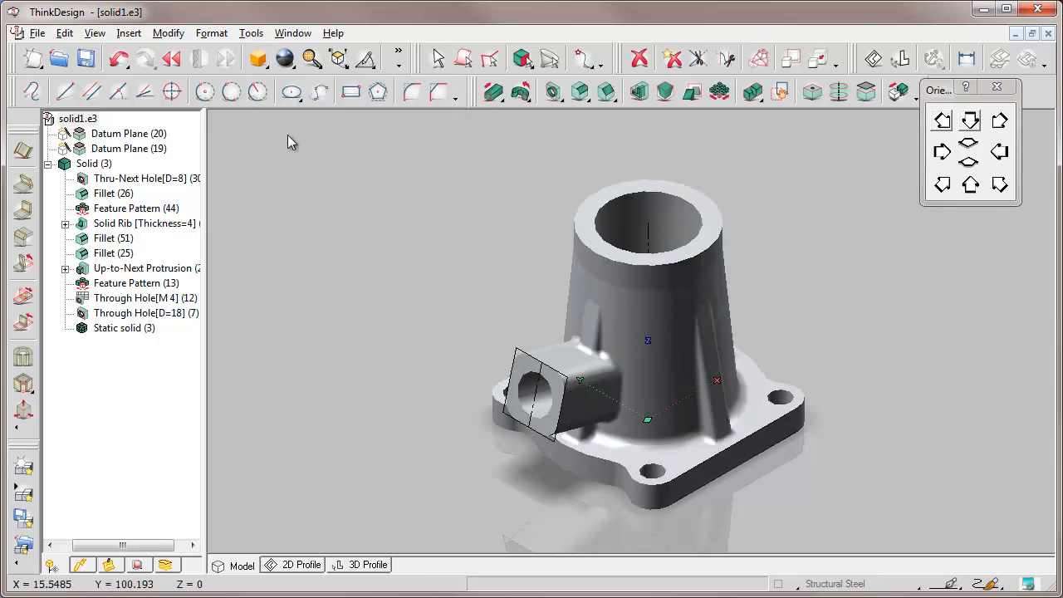
Step: Start the Hide Entities command to pick model entities for hiding
click(95, 33)
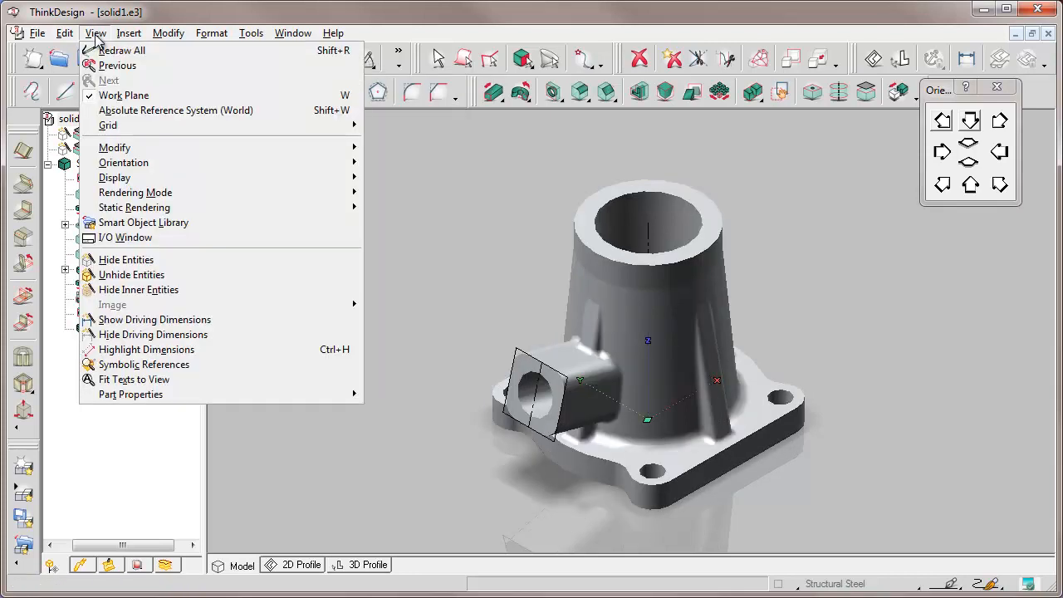
click(108, 260)
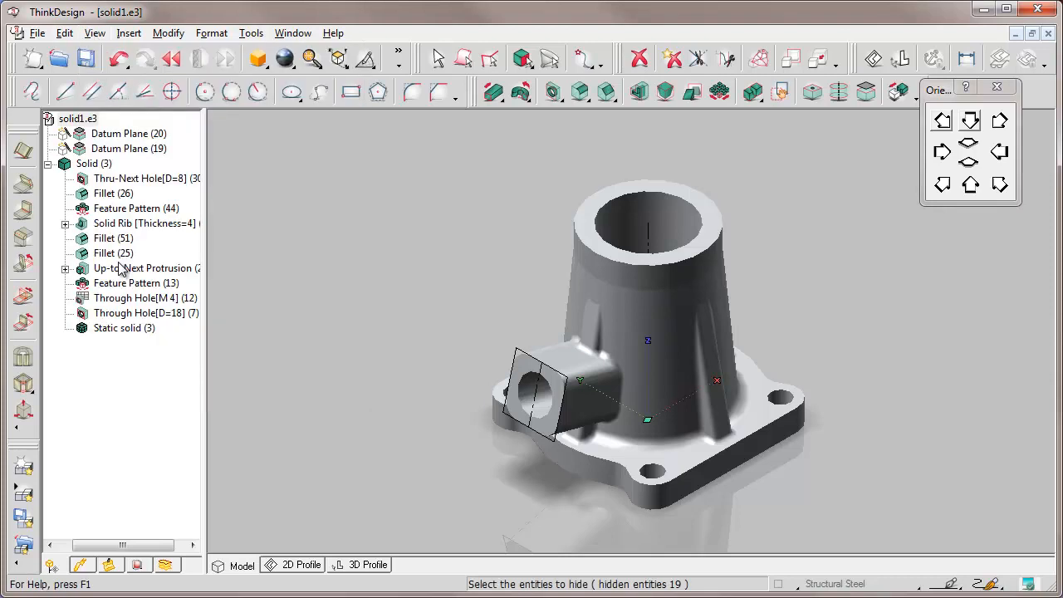